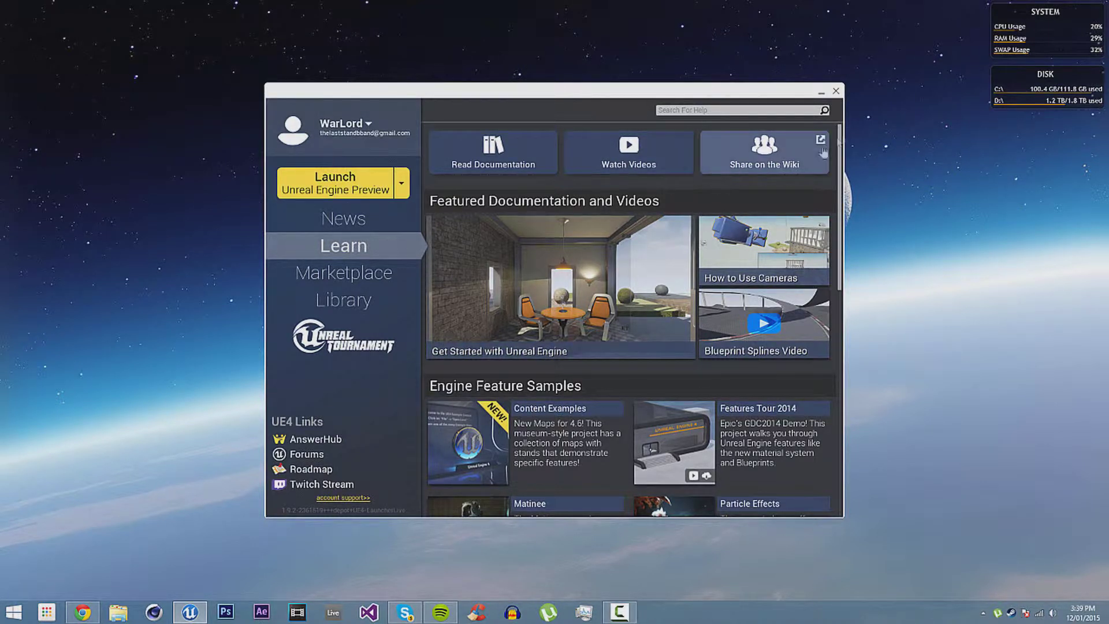
- Look through the Learn section's samples and example projects, and the News section's articles
scroll(839, 172, "down", 1)
left_click_drag(839, 172, 836, 420)
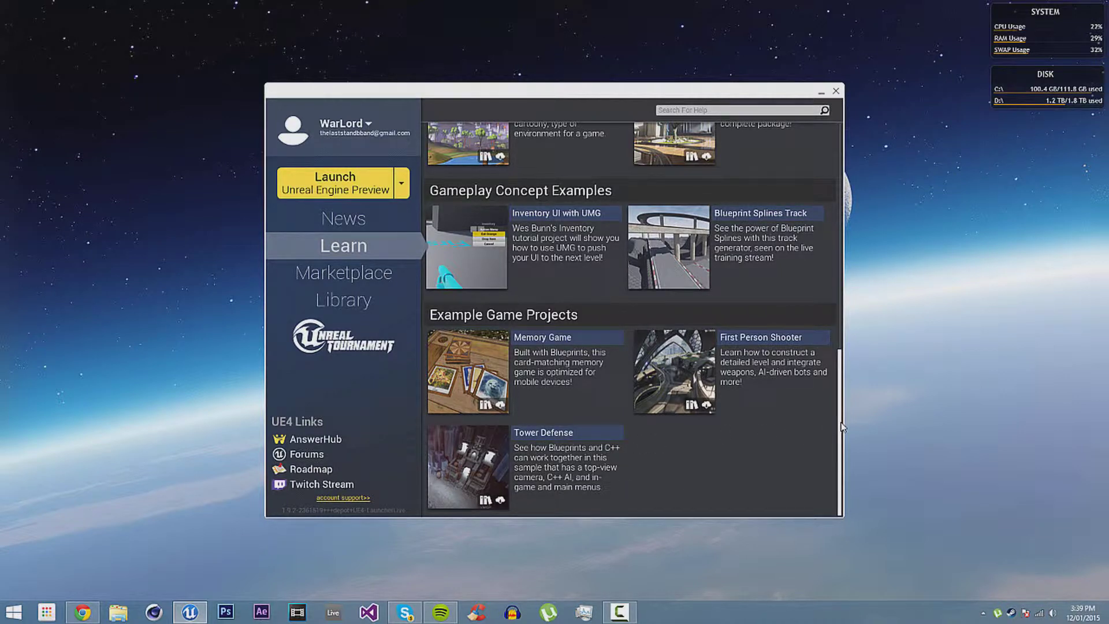
left_click_drag(842, 415, 832, 174)
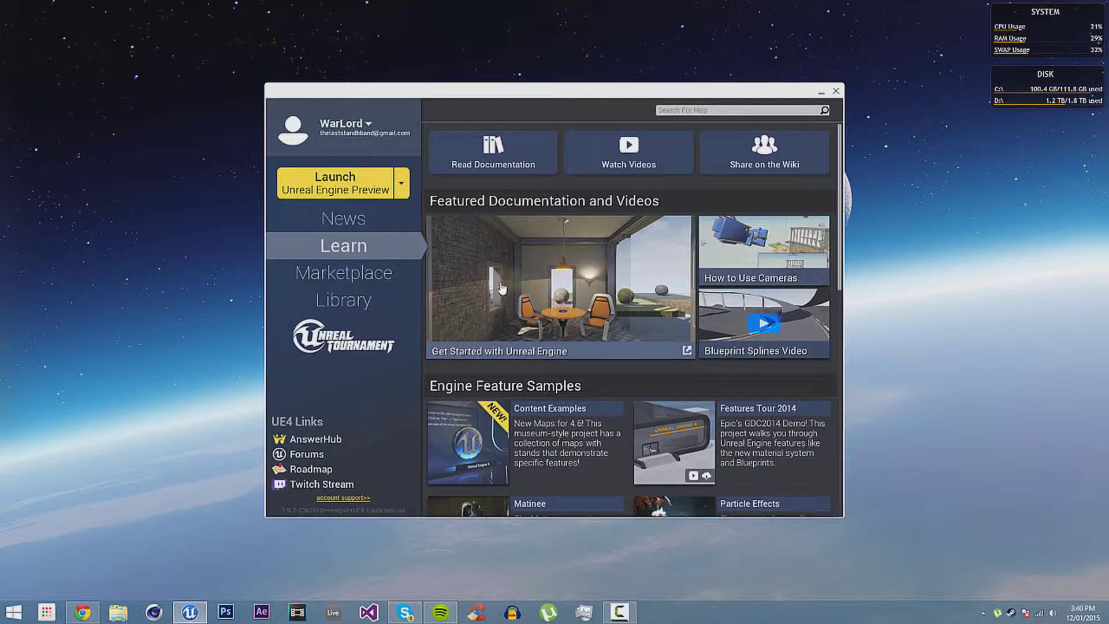
left_click(370, 224)
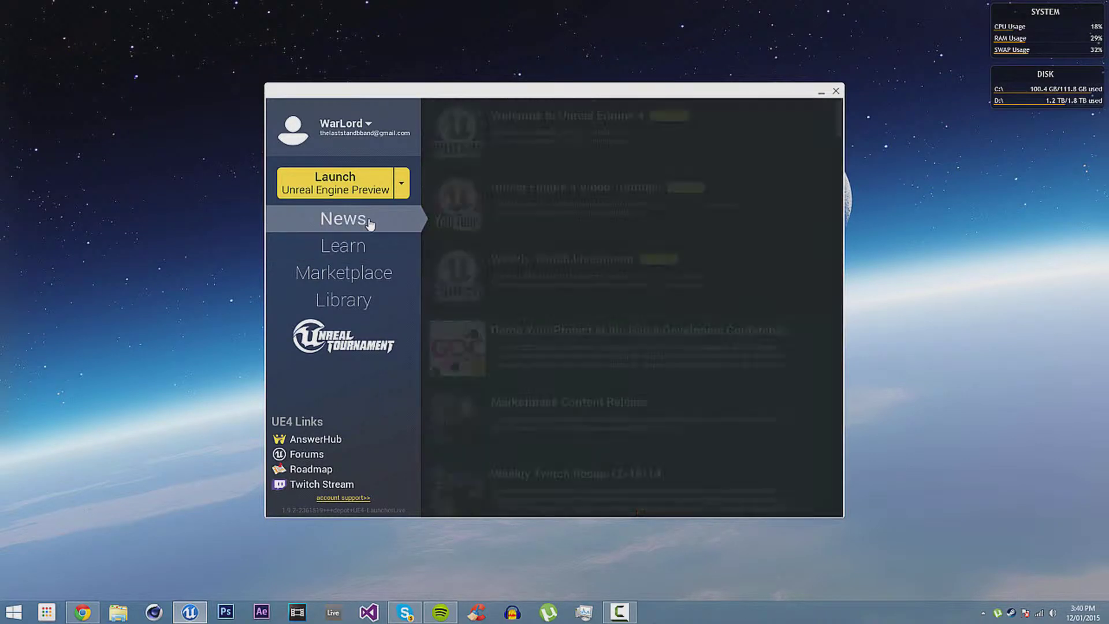
mouse_move(841, 126)
left_mouse_down()
mouse_move(839, 162)
mouse_move(836, 119)
left_mouse_up()
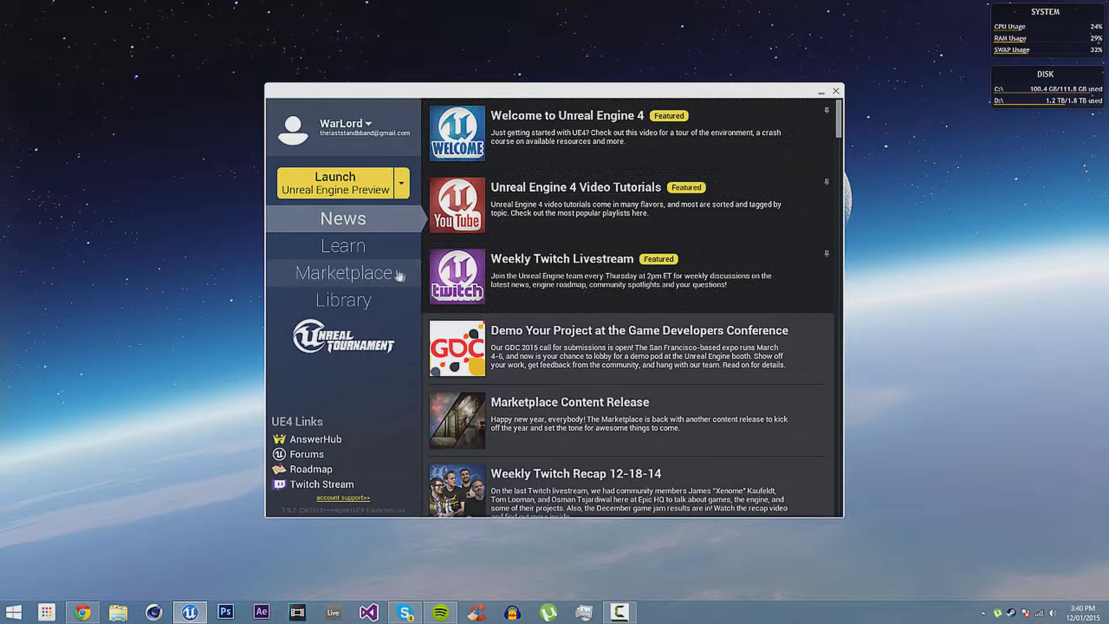
- Browse the Marketplace from environments and characters through weapons and props, materials and FX, and 2D assets
left_click(343, 273)
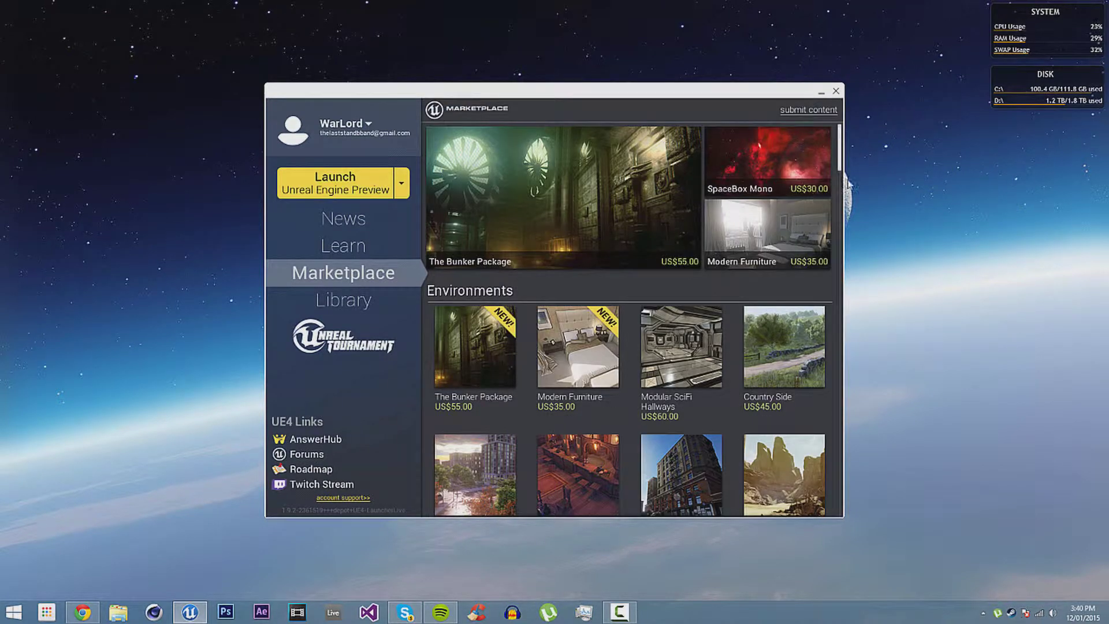
left_click_drag(840, 160, 849, 138)
left_click_drag(839, 163, 840, 217)
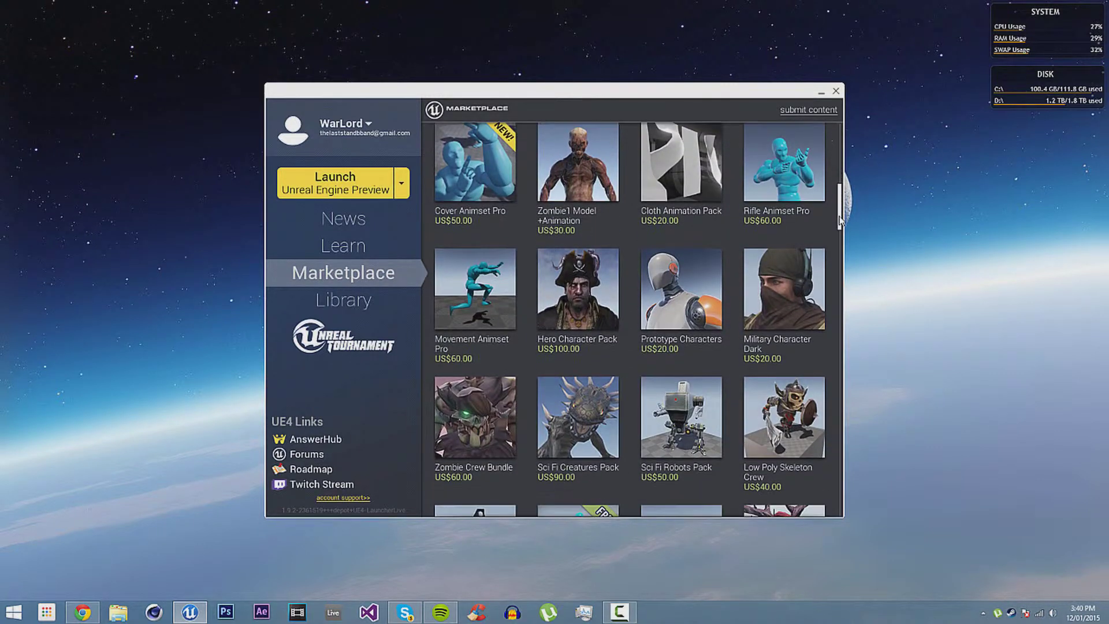
scroll(821, 225, "down", 1)
scroll(751, 277, "down", 8)
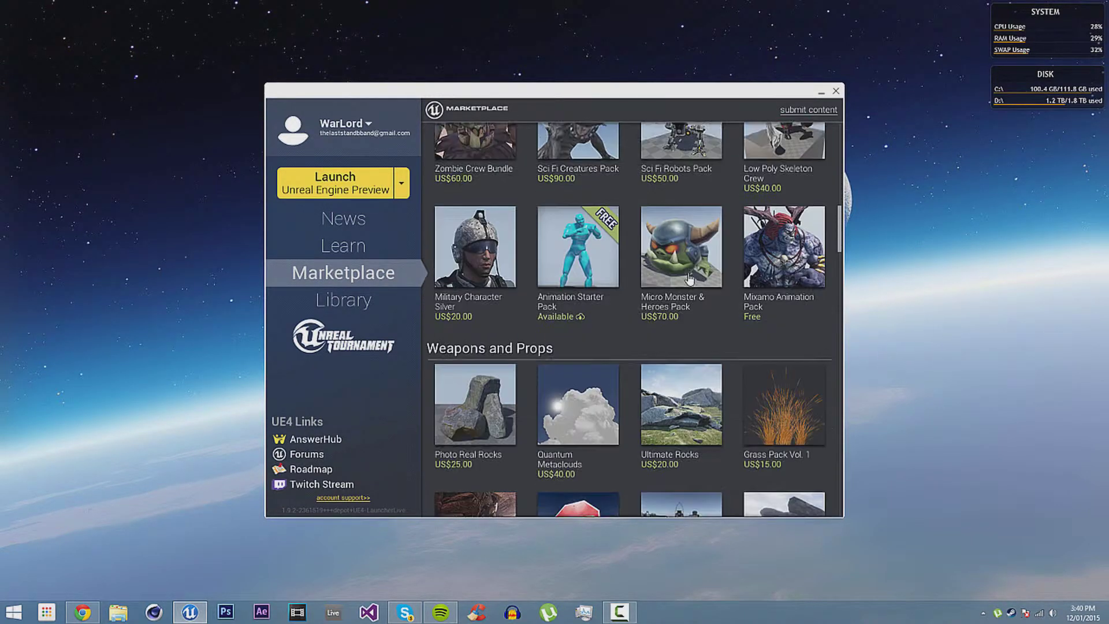
scroll(464, 346, "down", 2)
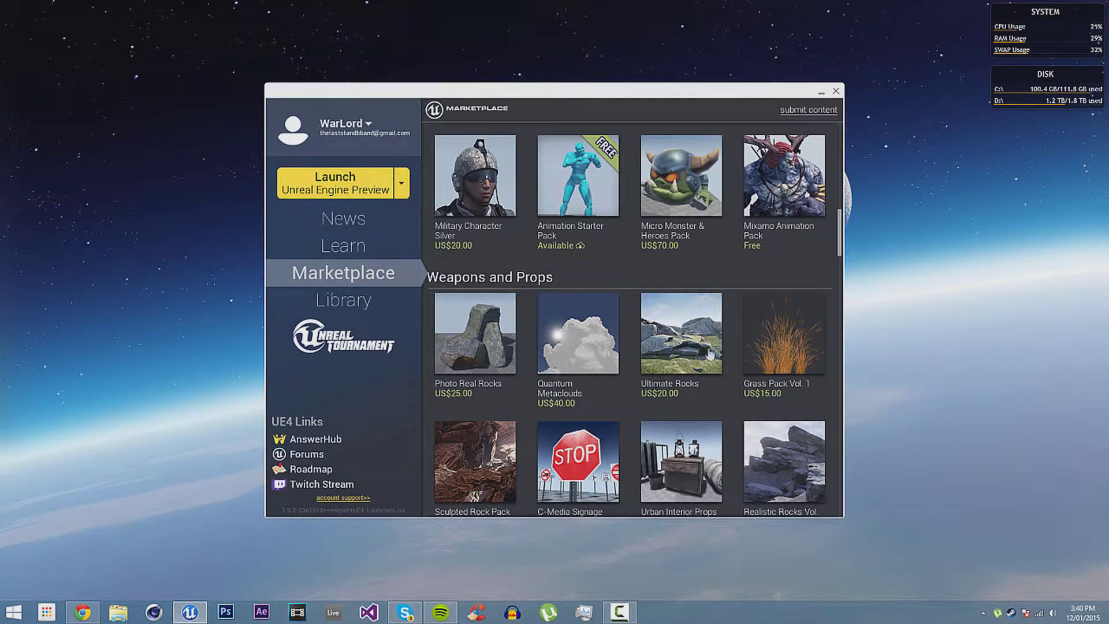
scroll(745, 378, "down", 4)
scroll(670, 397, "down", 11)
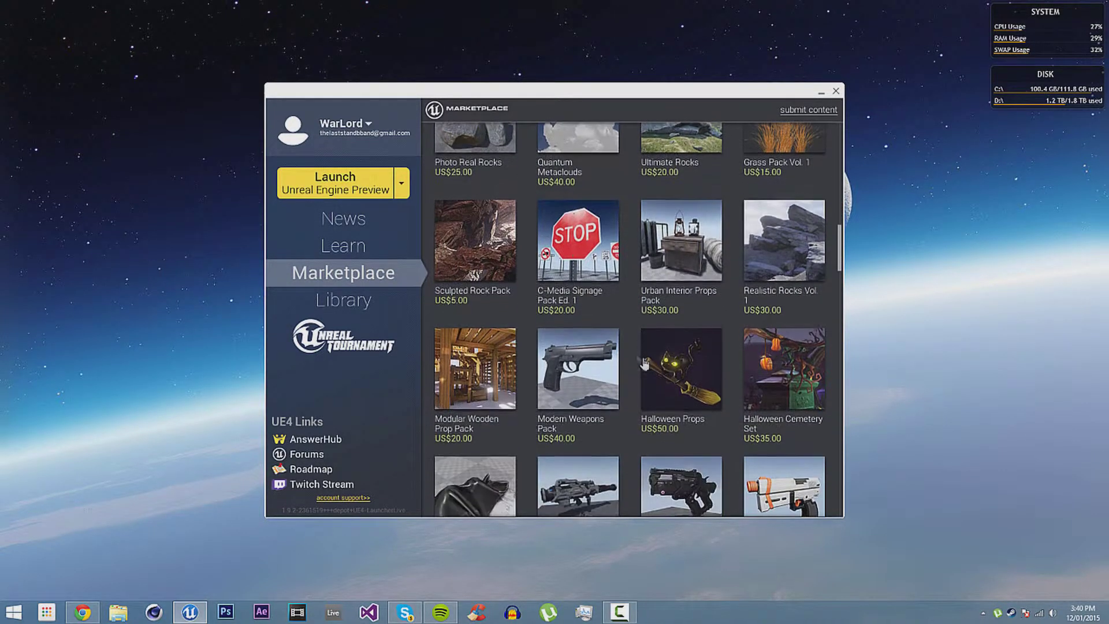
scroll(697, 403, "down", 11)
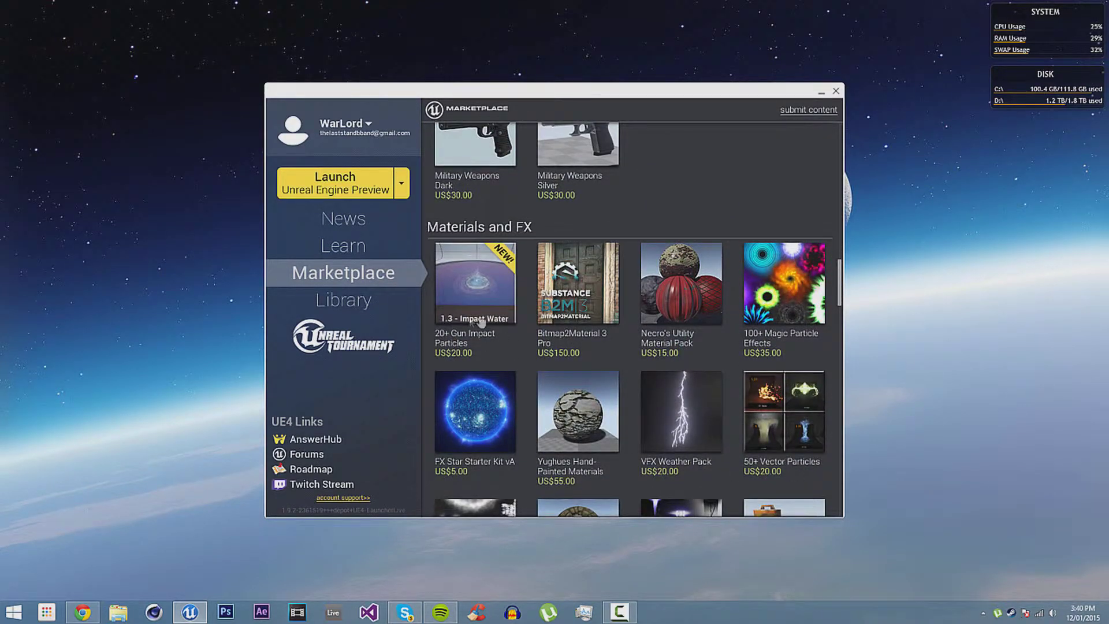
scroll(682, 324, "down", 20)
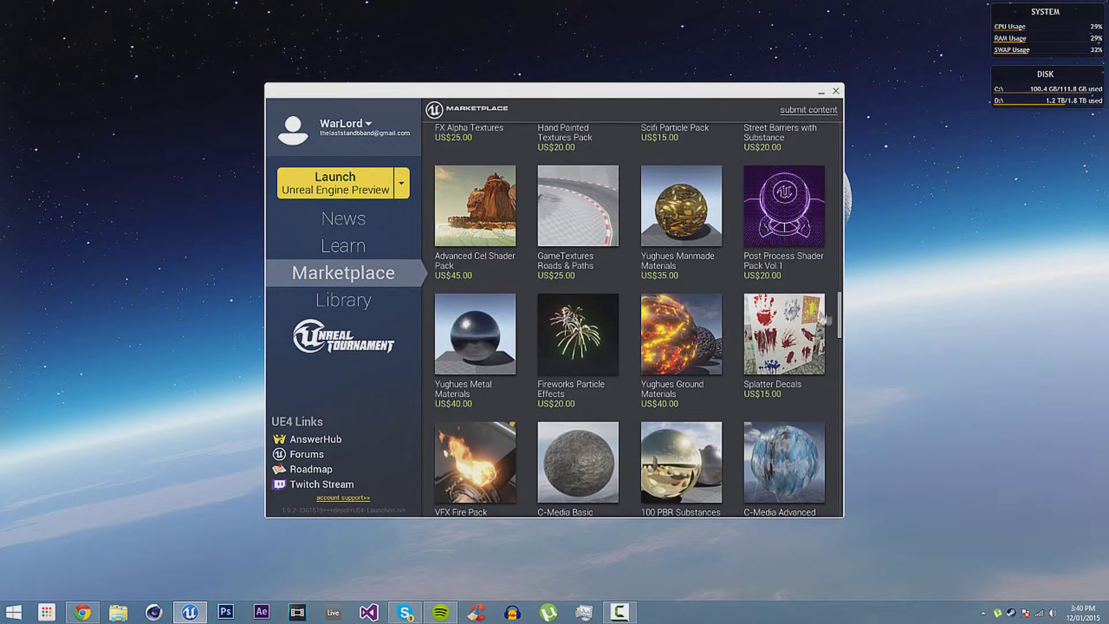
scroll(839, 317, "down", 4)
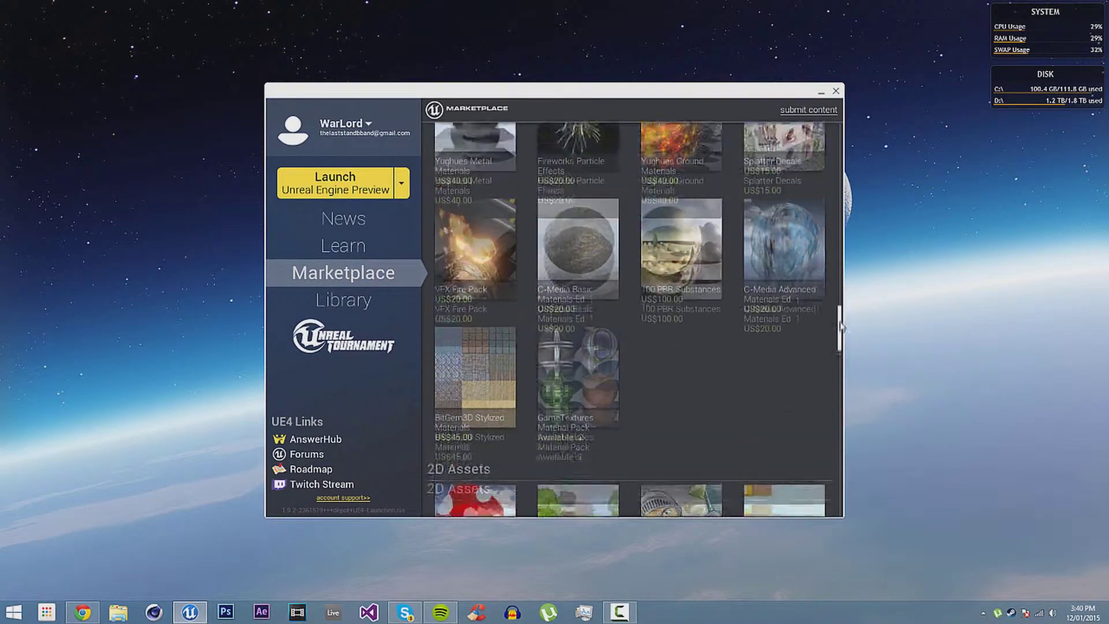
scroll(842, 324, "down", 5)
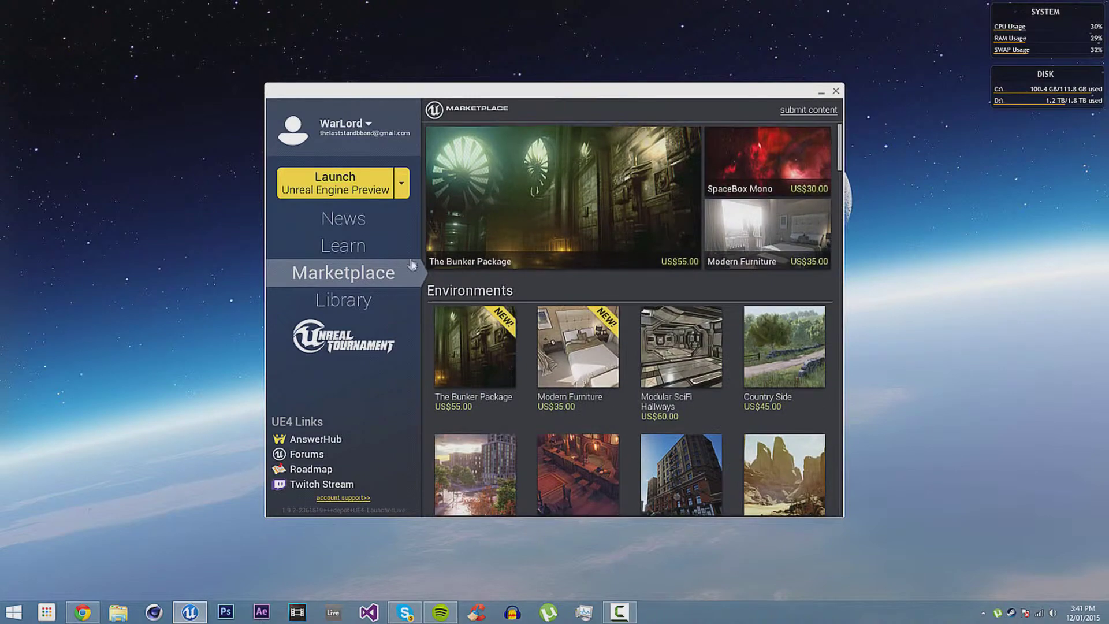
- Launch engine 4.7.0 Preview 2 from the Library and bring up the new project settings
left_click(344, 301)
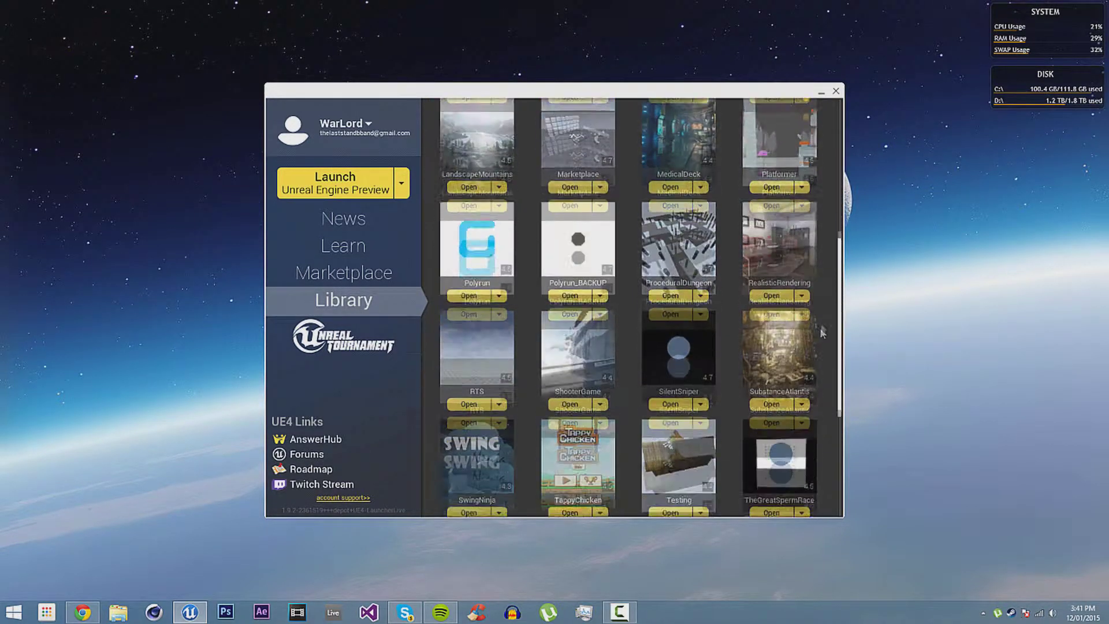
left_click_drag(821, 333, 817, 178)
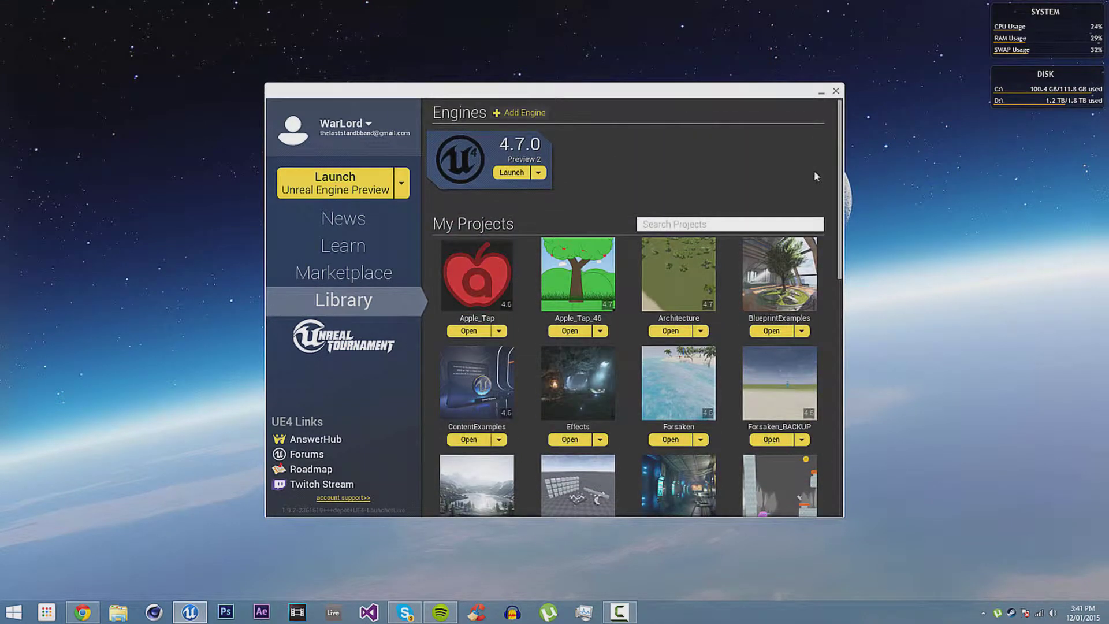
left_click(510, 173)
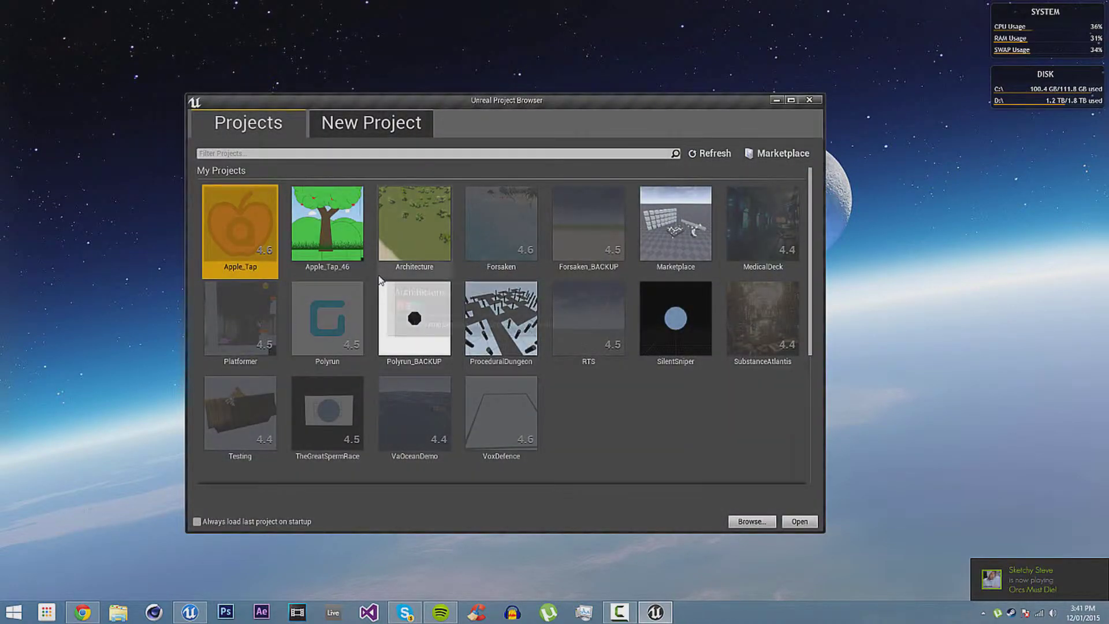
left_click(363, 127)
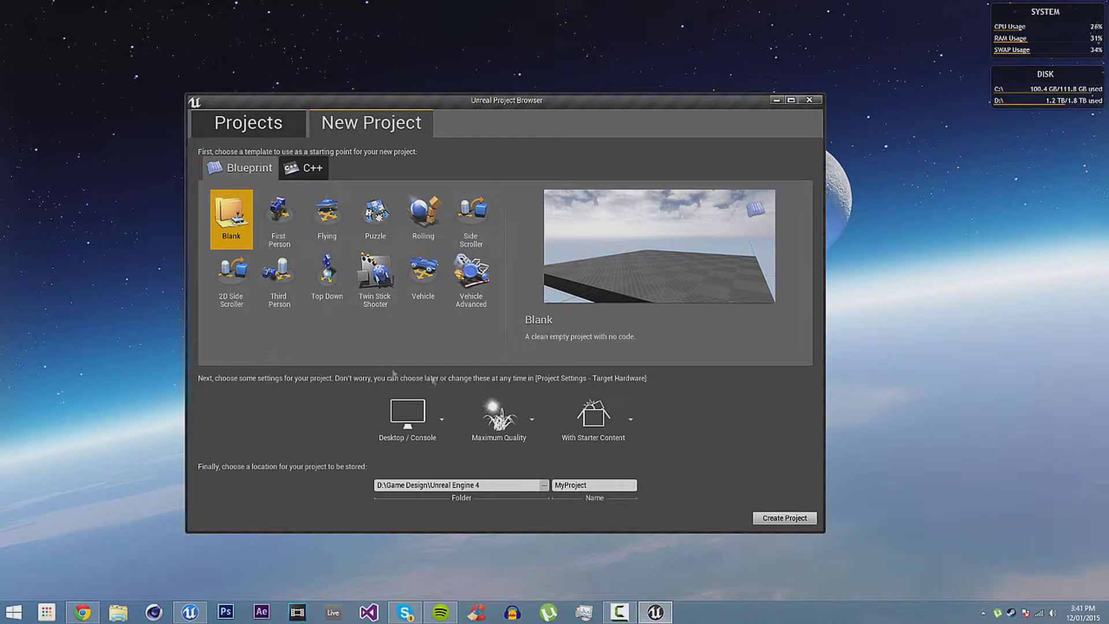
- Compare the Blueprint and C++ template sets for the new project
left_click(311, 168)
left_click(245, 168)
left_click(310, 170)
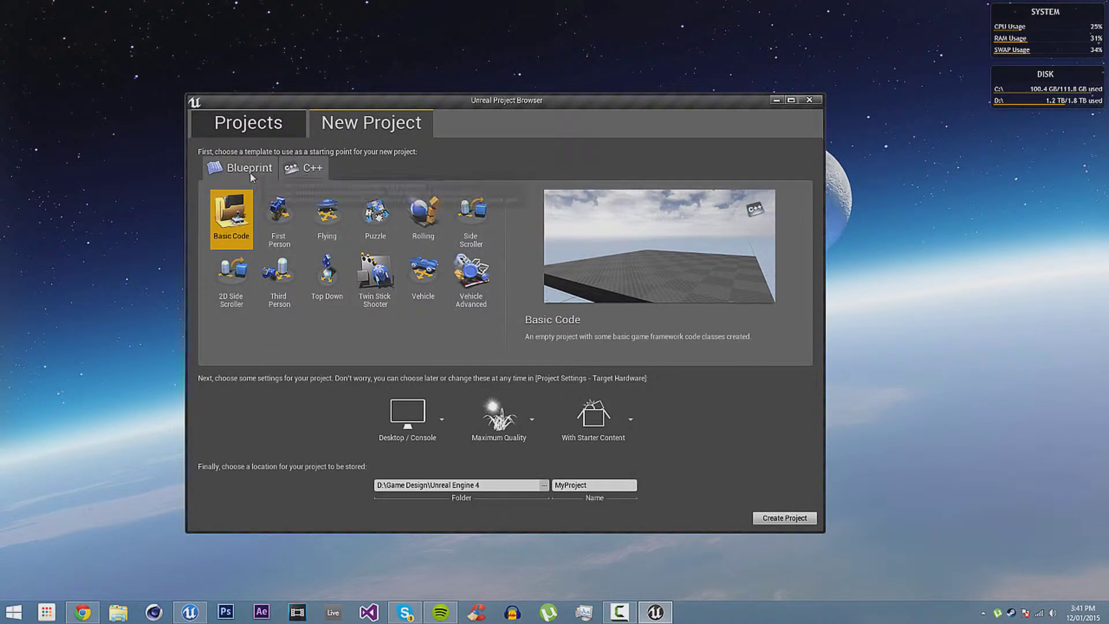
left_click(250, 171)
left_click(318, 171)
left_click(247, 168)
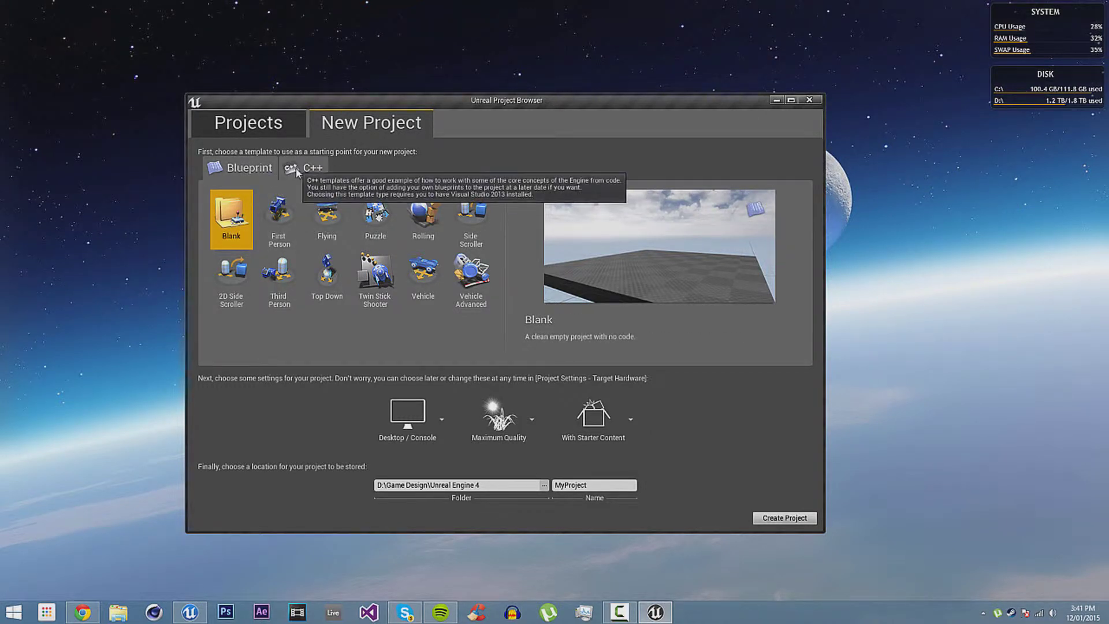
- Preview Blueprint templates such as First Person, Flying, Rolling and Vehicle, check the C++ set, and return to the Blank Blueprint template
left_click(279, 218)
left_click(327, 219)
left_click(376, 274)
left_click(423, 275)
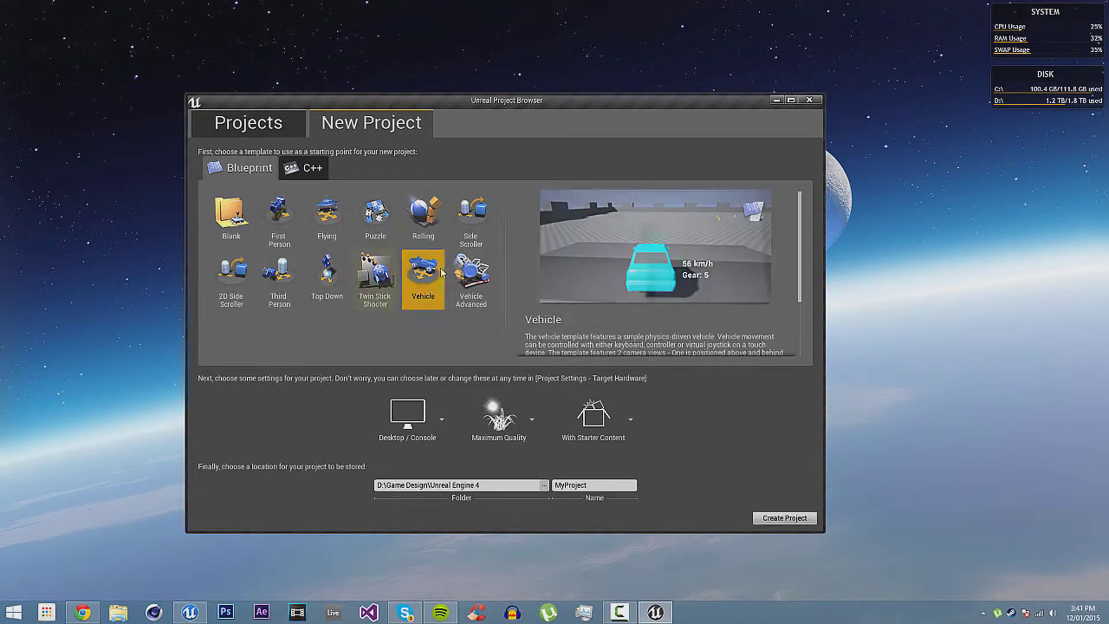
left_click(471, 278)
left_click(471, 218)
left_click(424, 218)
left_click(423, 276)
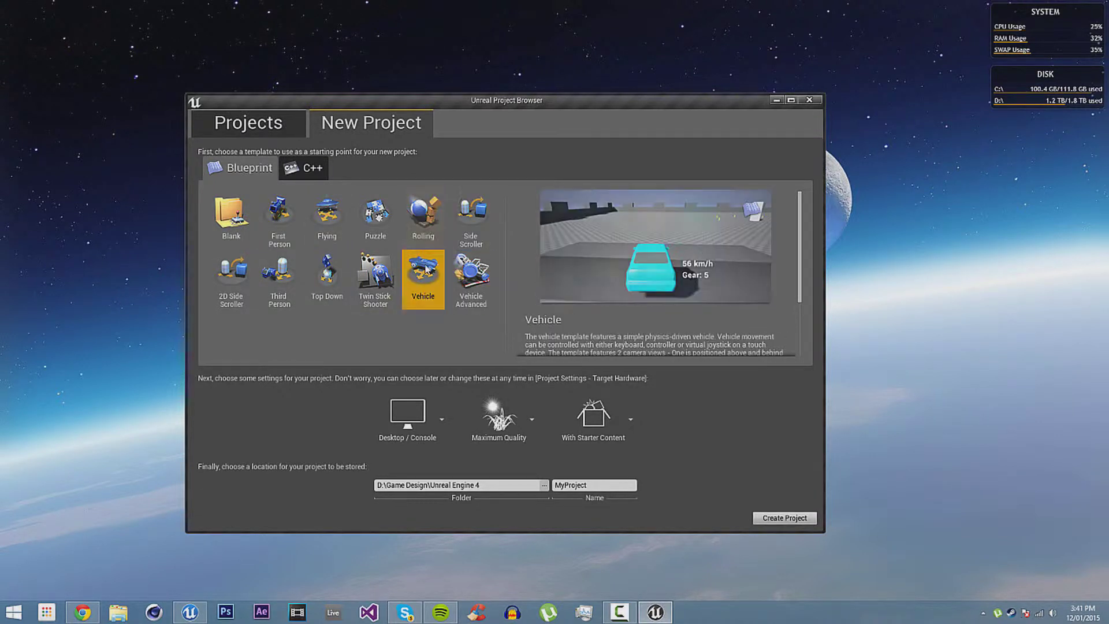
left_click(376, 277)
left_click(317, 280)
left_click(292, 228)
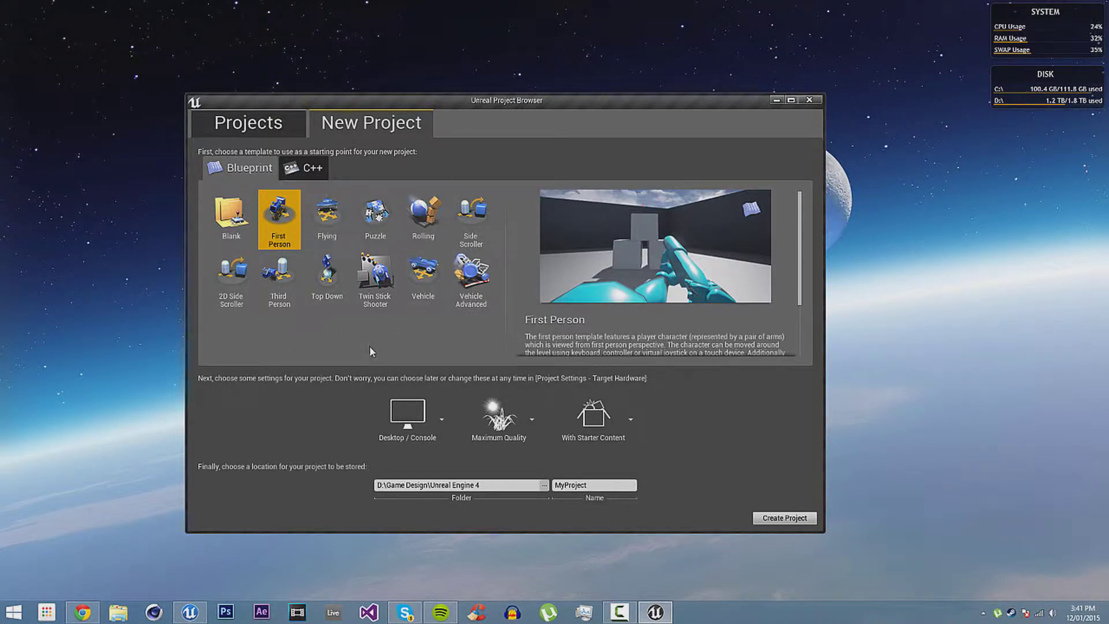
left_click(305, 171)
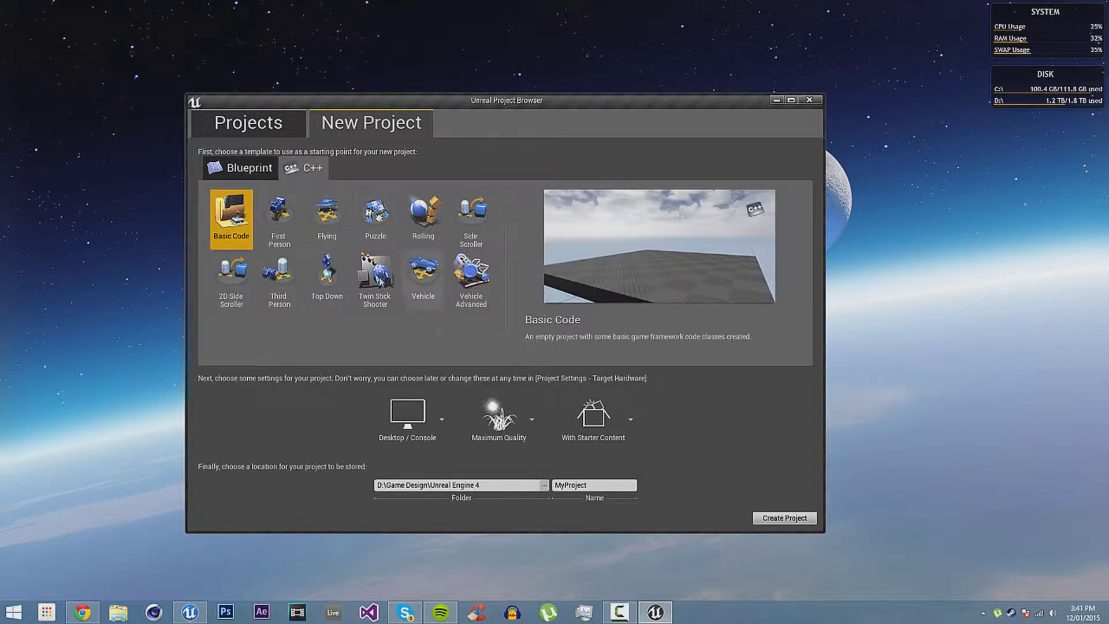
left_click(249, 168)
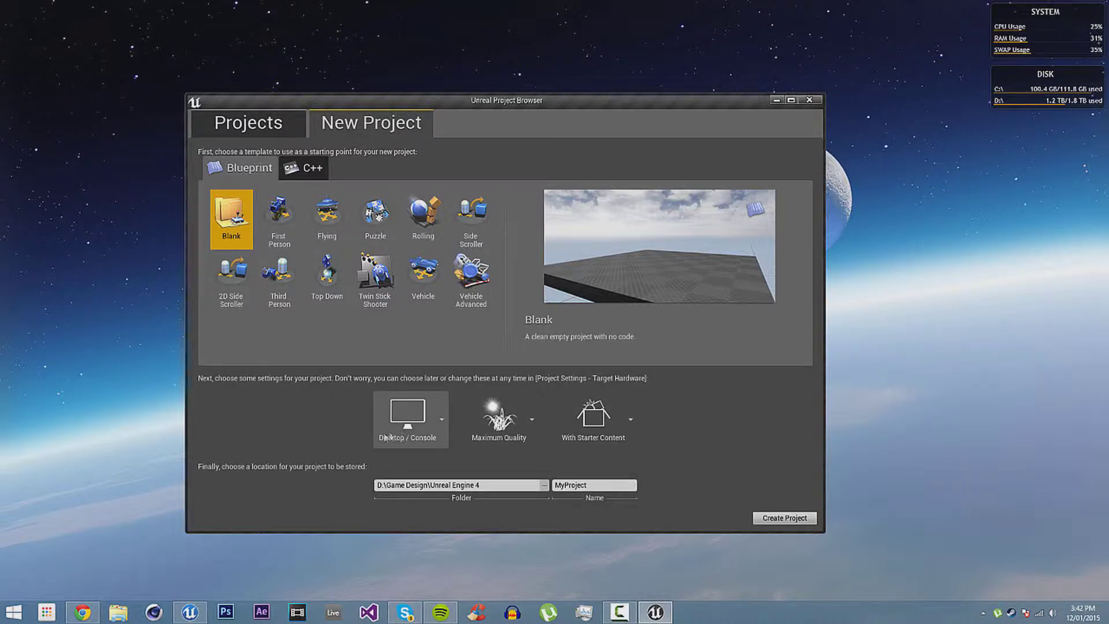
- Review the available choices for the project's target hardware, graphics quality and starter content
left_click(407, 416)
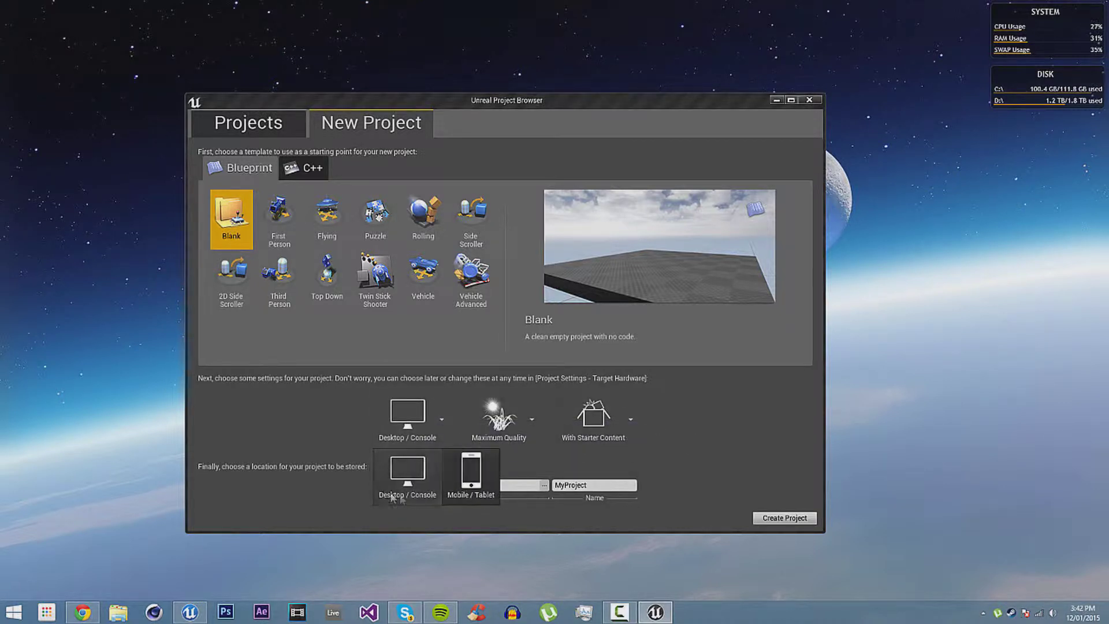
left_click(222, 396)
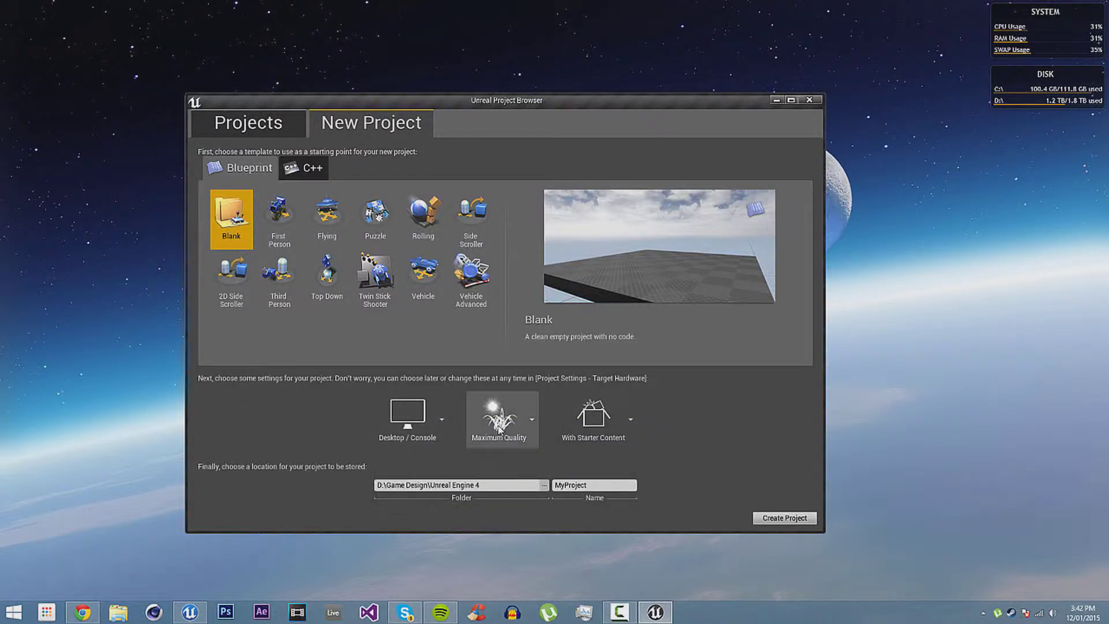
left_click(499, 416)
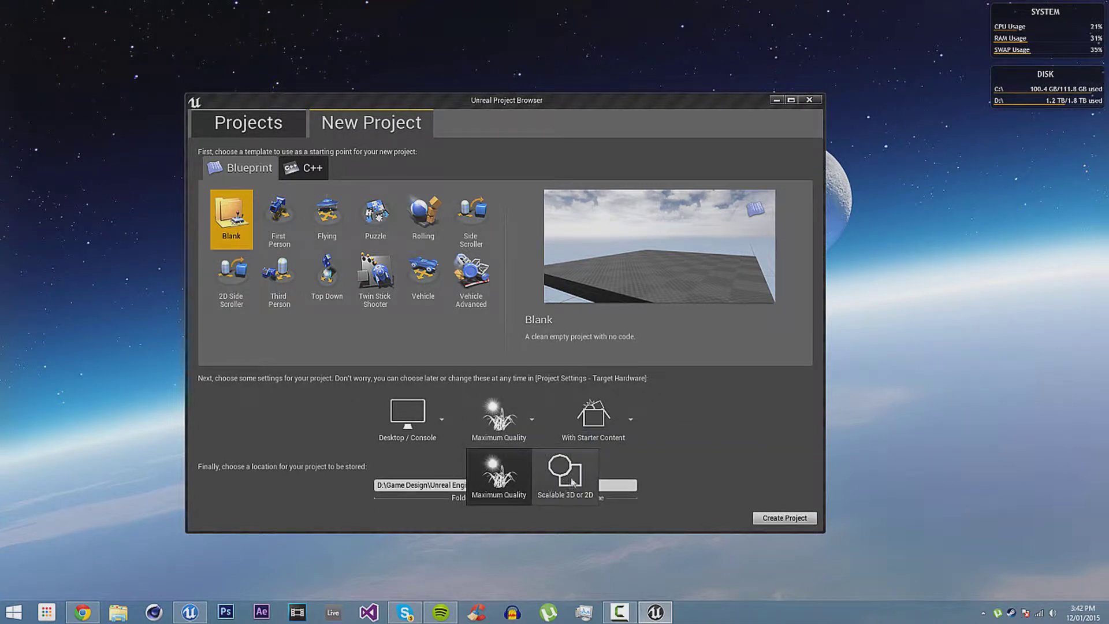
left_click(594, 415)
left_click(594, 414)
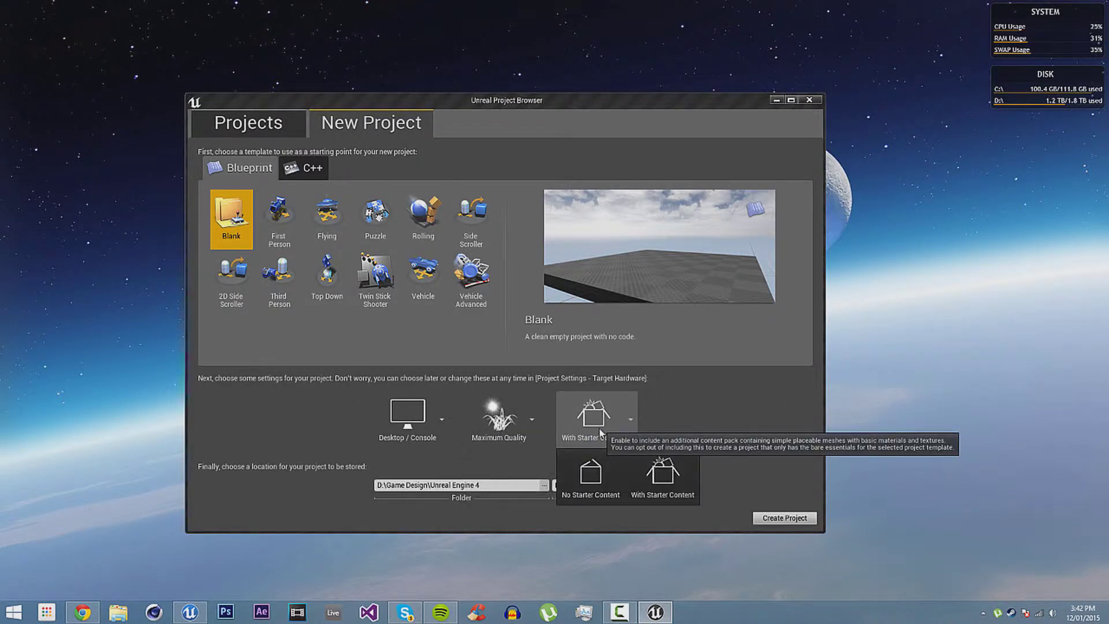
left_click(730, 395)
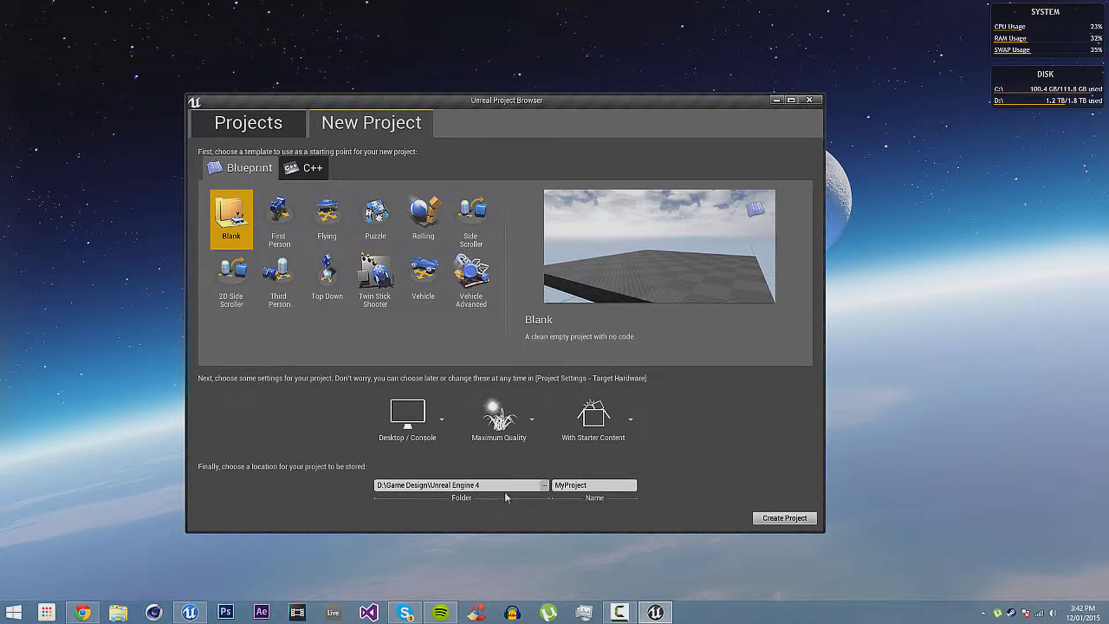
- Name the new project TutorialSeries and create it
left_click_drag(486, 486, 372, 485)
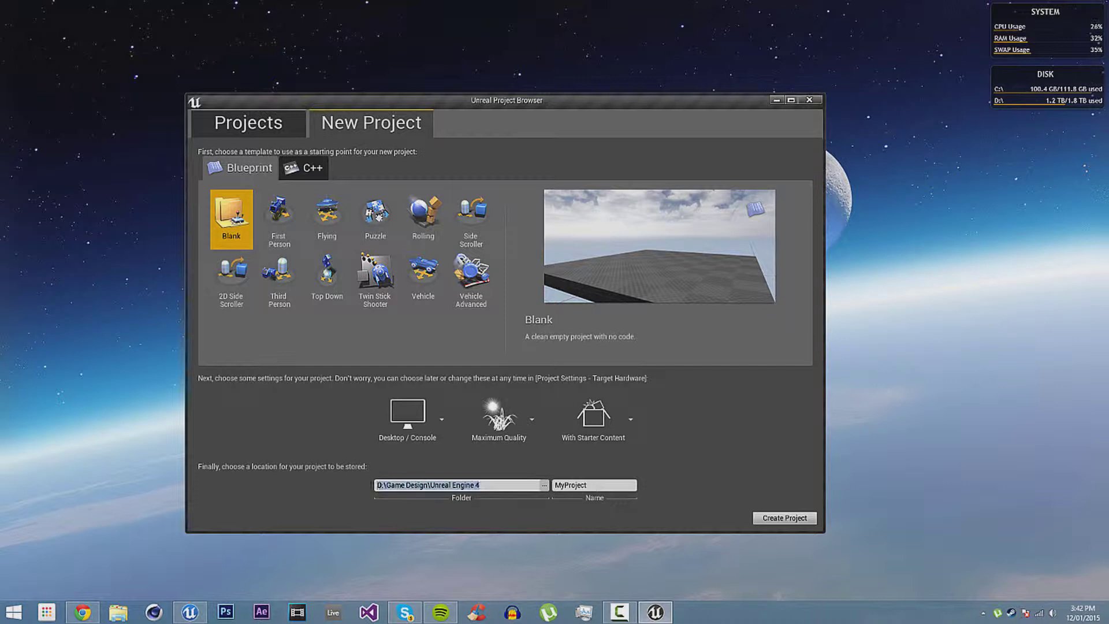
left_click(511, 486)
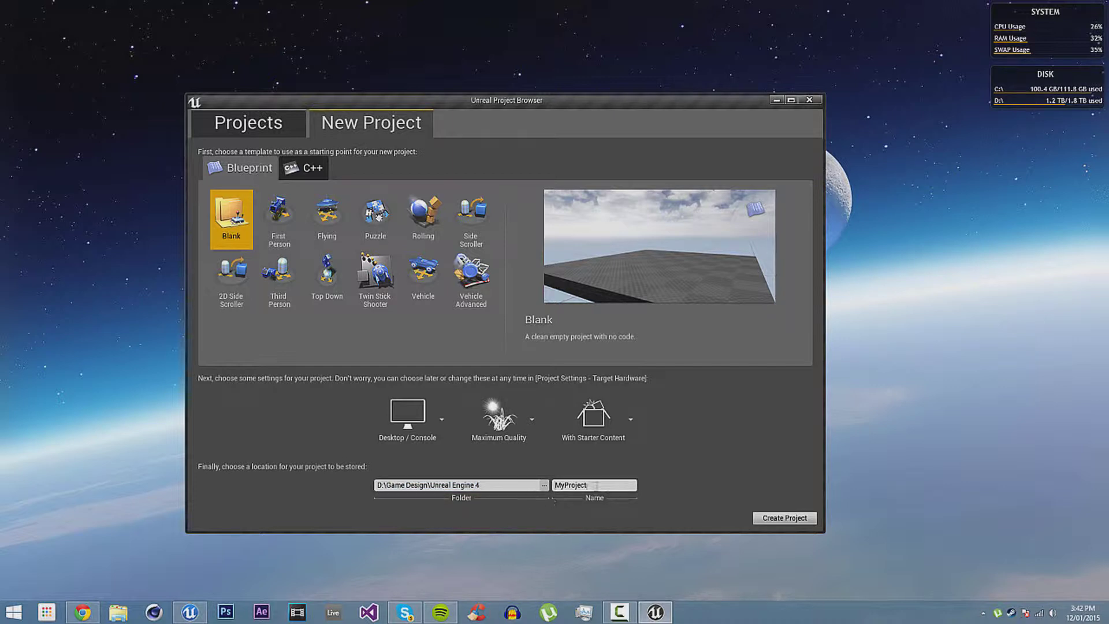
left_click_drag(596, 486, 481, 496)
key("BackSpace")
left_click(788, 526)
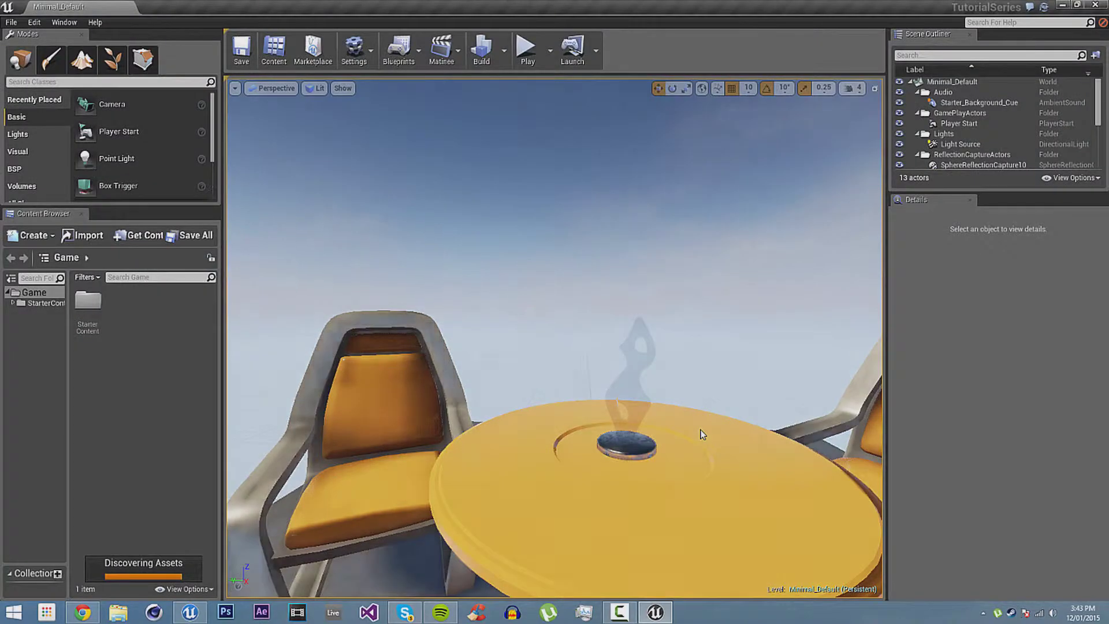
- Look around the Minimal_Default level in the perspective viewport, including the table, chairs and floor
mouse_move(406, 337)
right_mouse_down()
mouse_move(774, 324)
mouse_move(369, 341)
mouse_move(416, 338)
right_mouse_up()
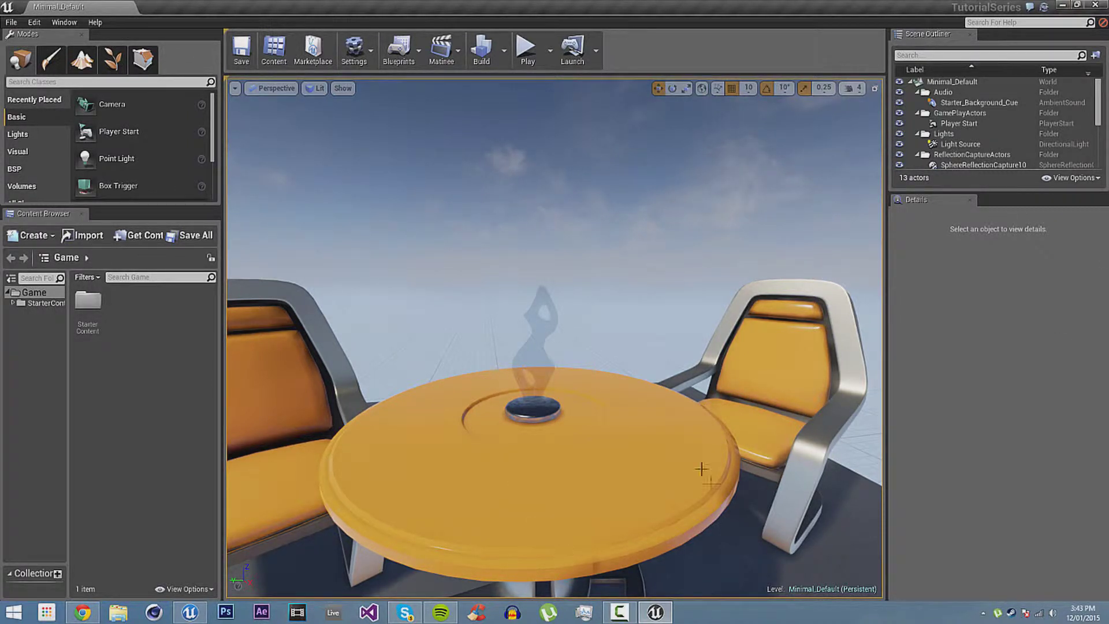
right_click_drag(474, 346, 775, 338)
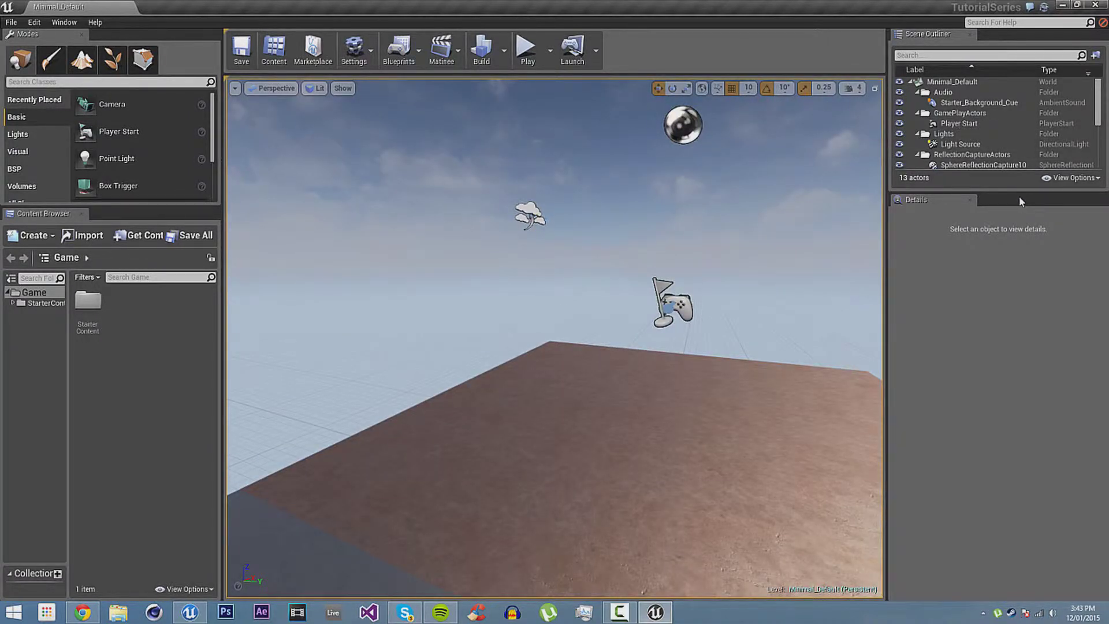
right_click_drag(725, 307, 502, 307)
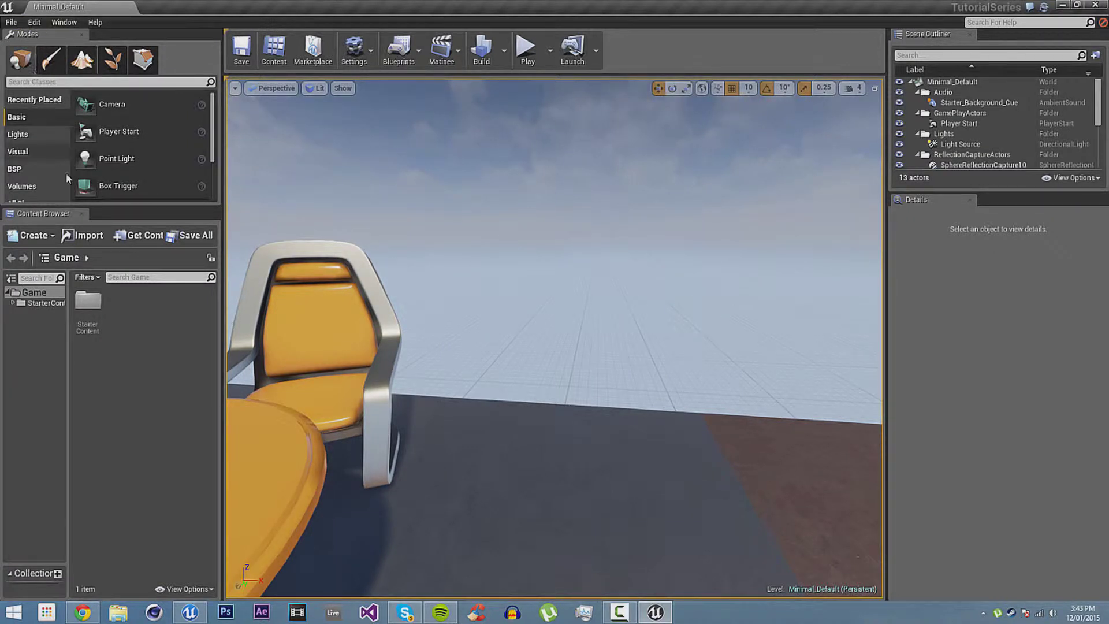
- Enlarge the Modes area and browse the placeable actors in the Lights, Visual and BSP categories
left_click_drag(99, 206, 99, 292)
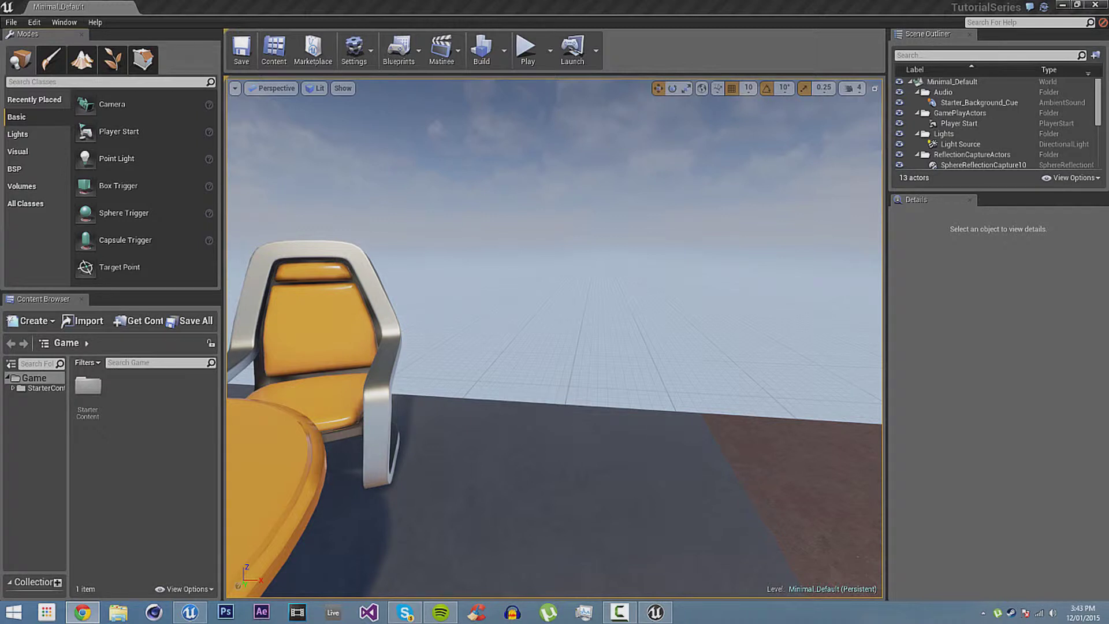
left_click(21, 137)
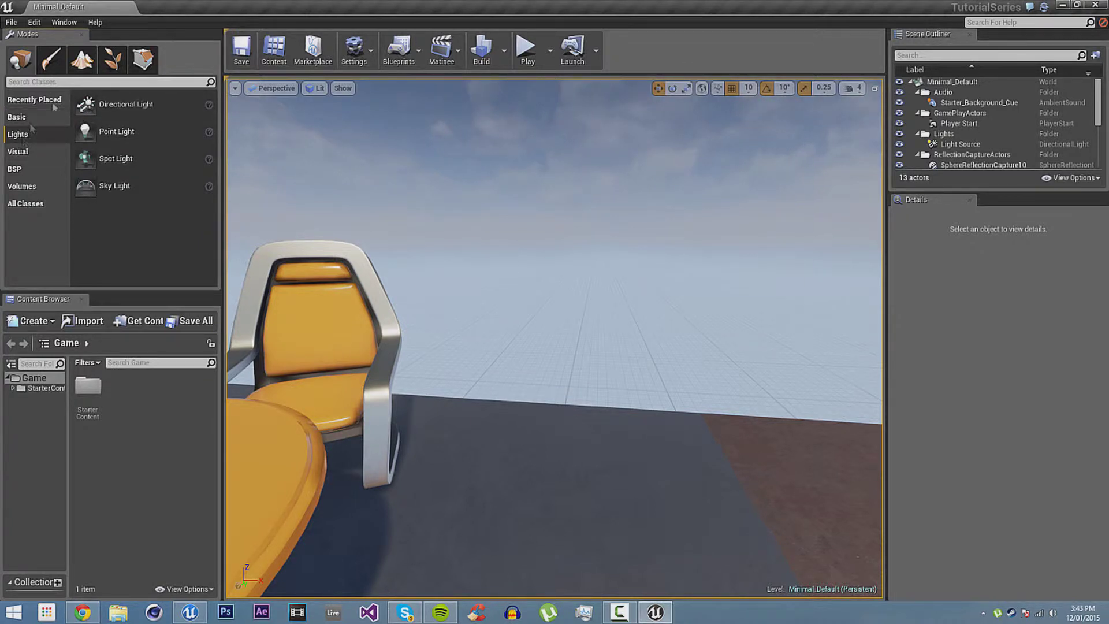
left_click(51, 151)
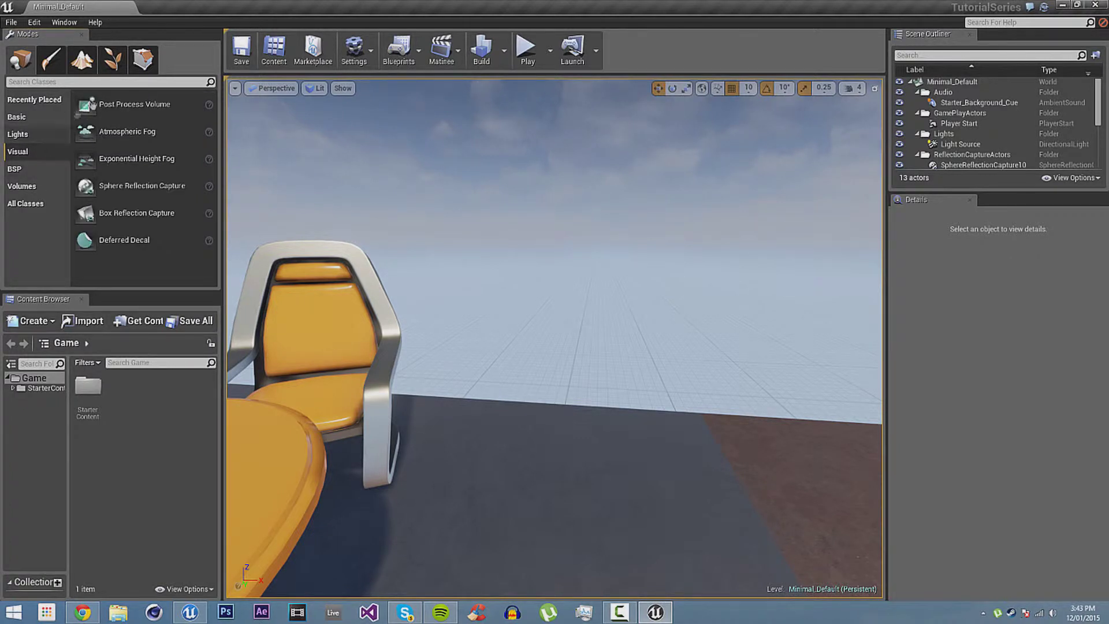
left_click(45, 168)
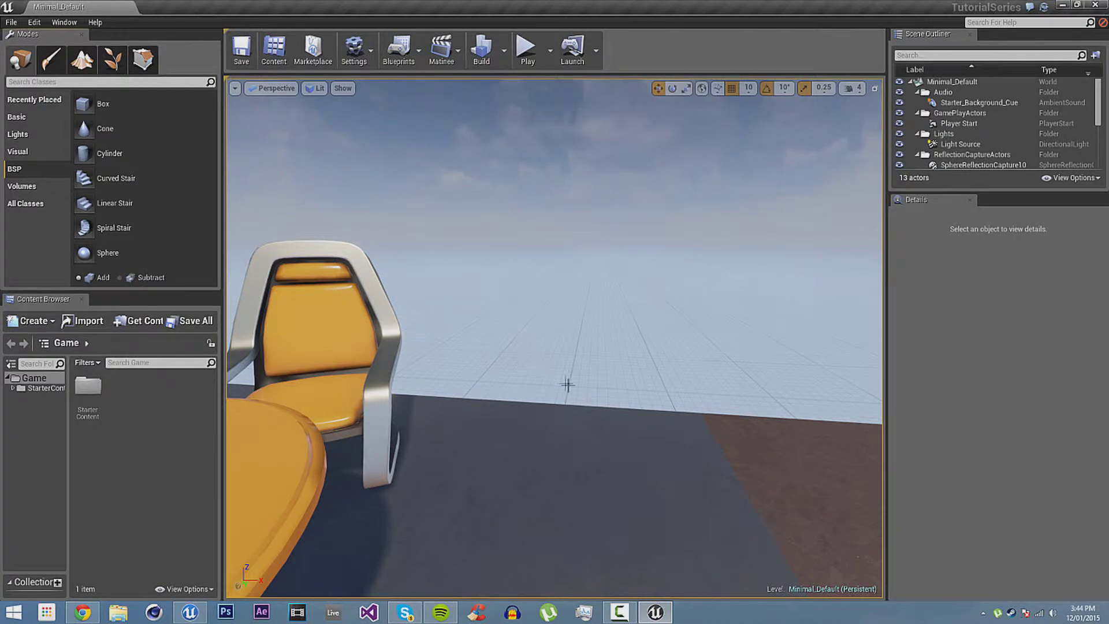
- Examine the placeable Volumes, such as Blocking Volume and Kill Z Volume, comparing them with the BSP category
left_click(49, 191)
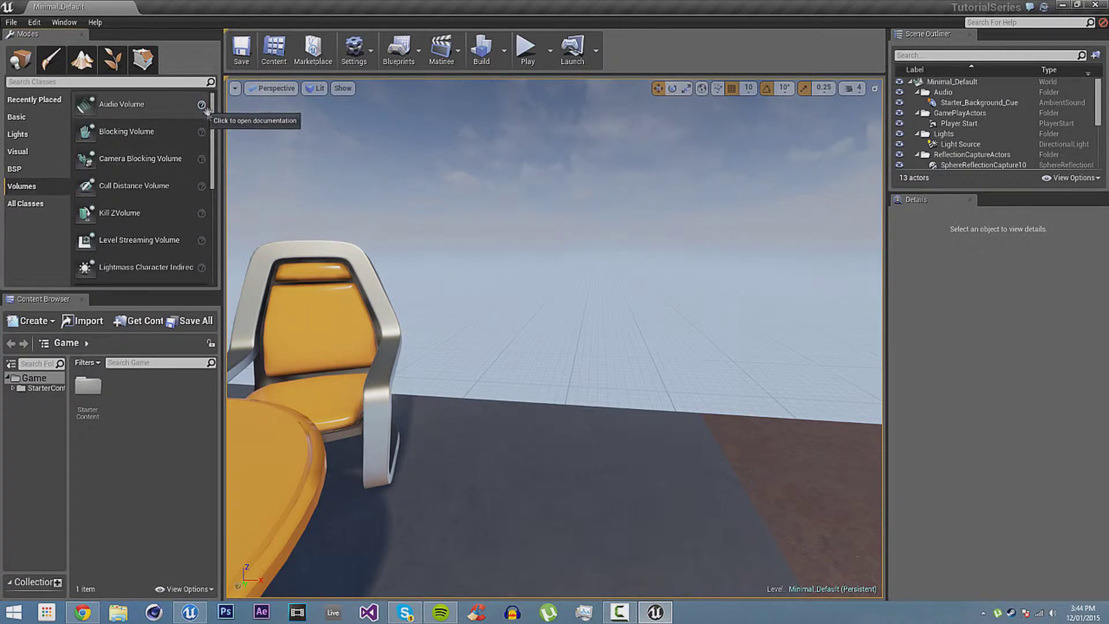
scroll(214, 114, "down", 5)
scroll(213, 114, "up", 5)
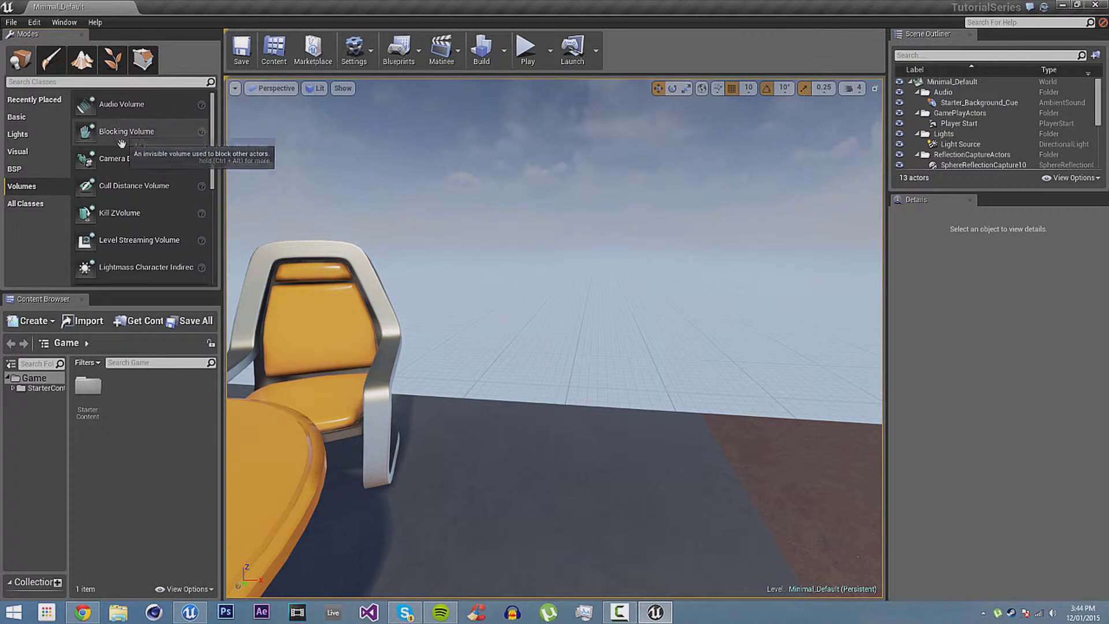
left_click(41, 171)
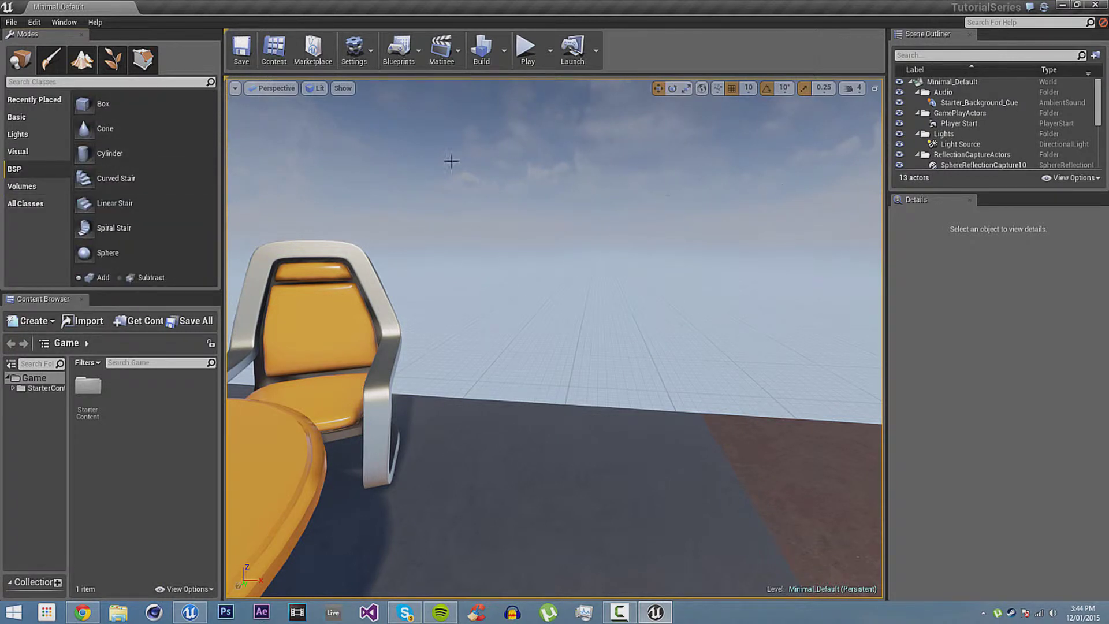
left_click(22, 186)
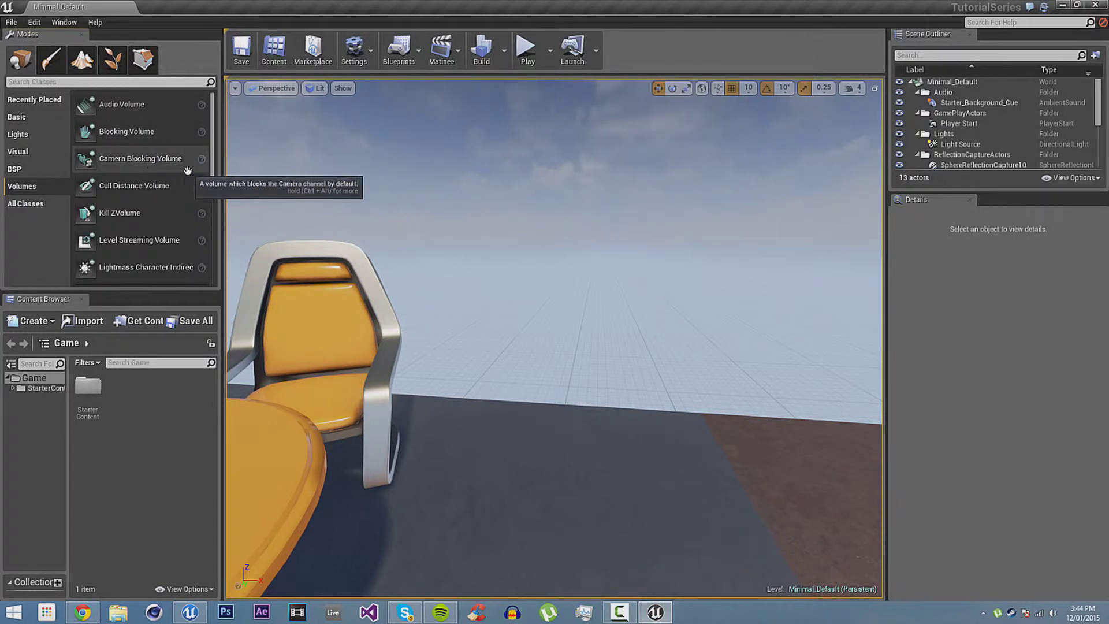
scroll(162, 237, "down", 3)
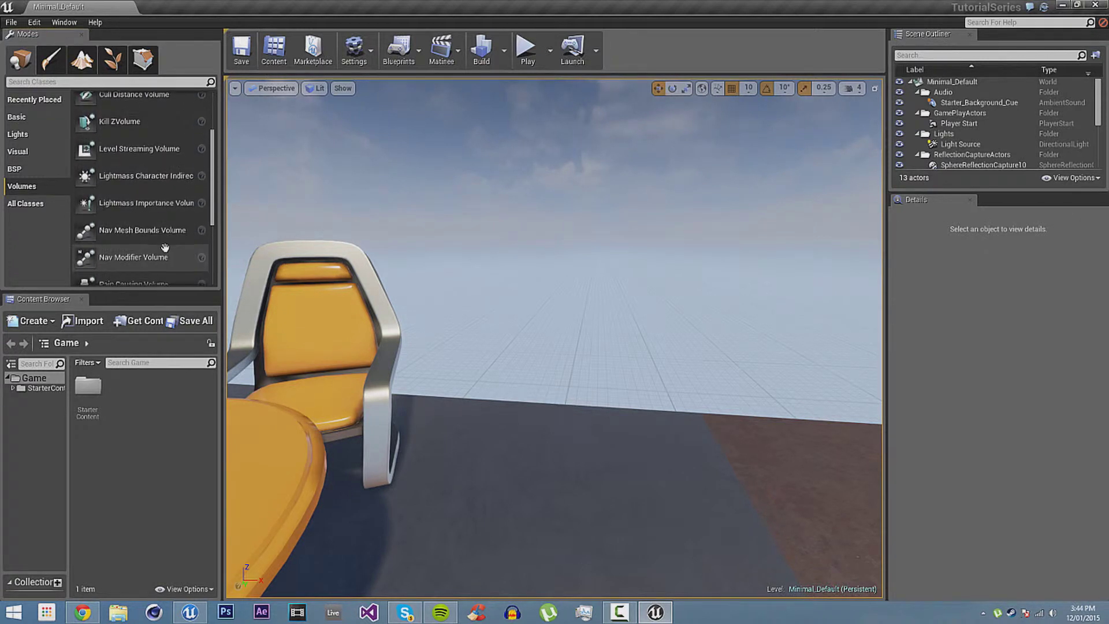
scroll(181, 263, "down", 3)
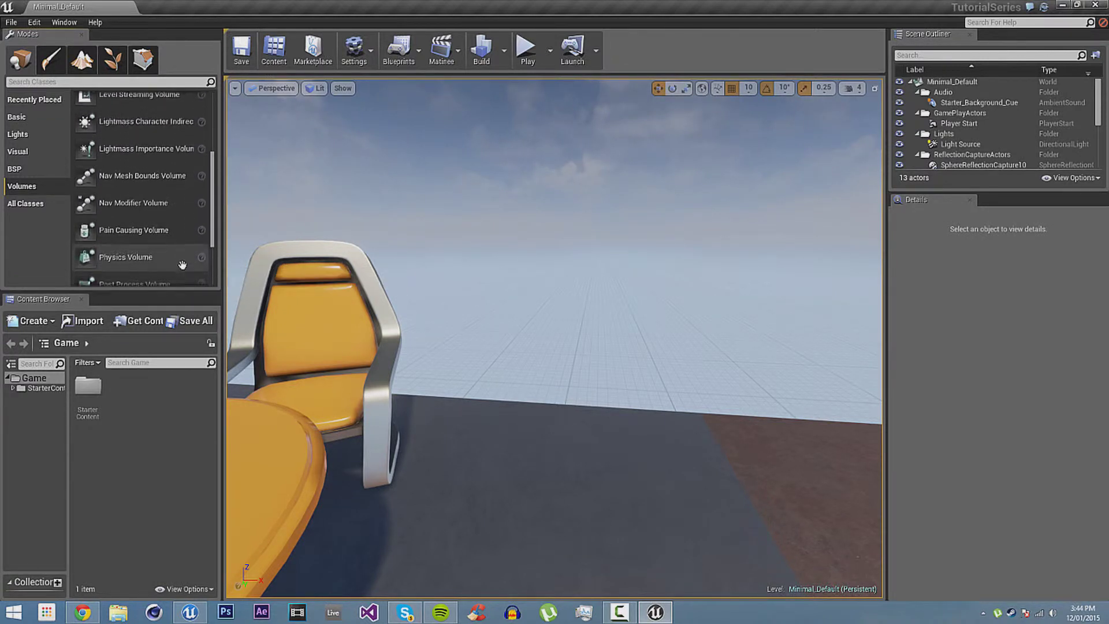
scroll(182, 264, "up", 3)
scroll(182, 263, "up", 5)
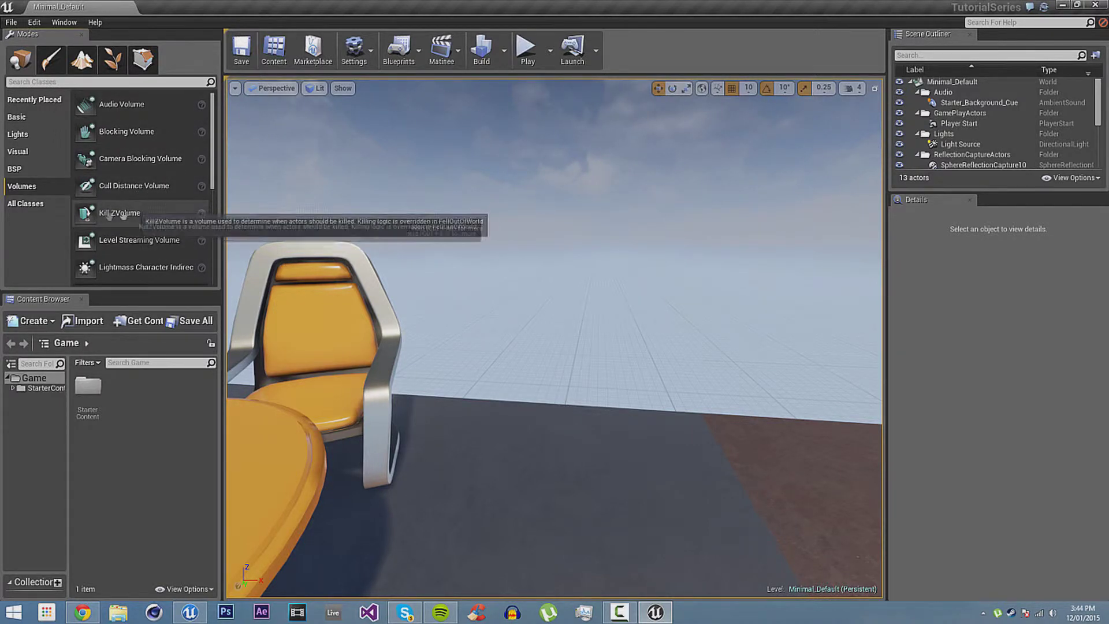
- Look through the complete list of placeable actors under All Classes
left_click(40, 205)
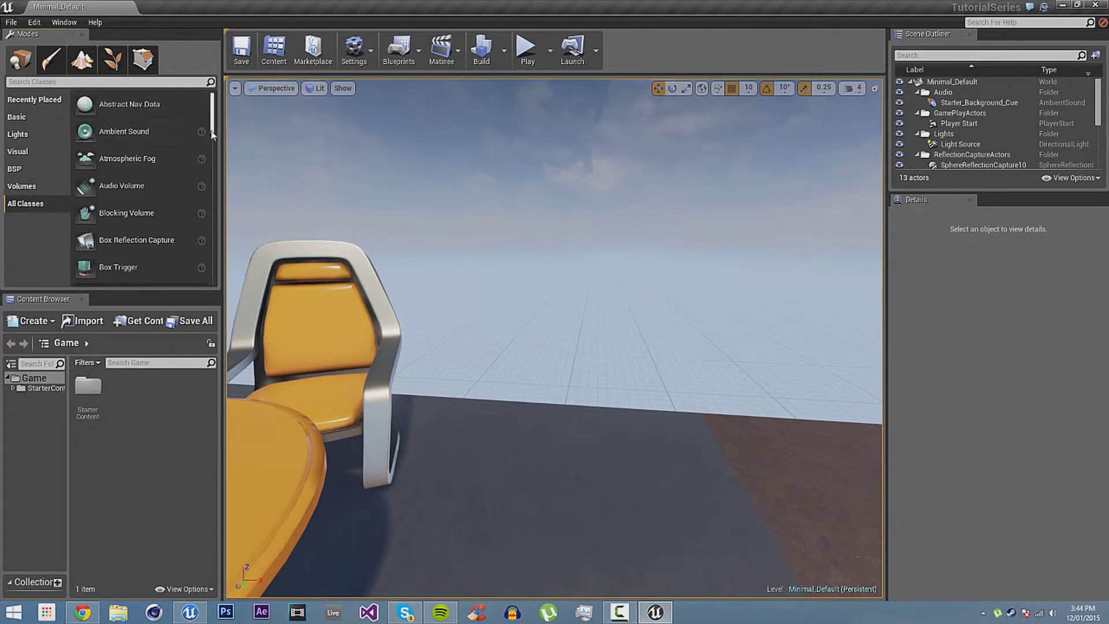
left_click_drag(212, 118, 193, 269)
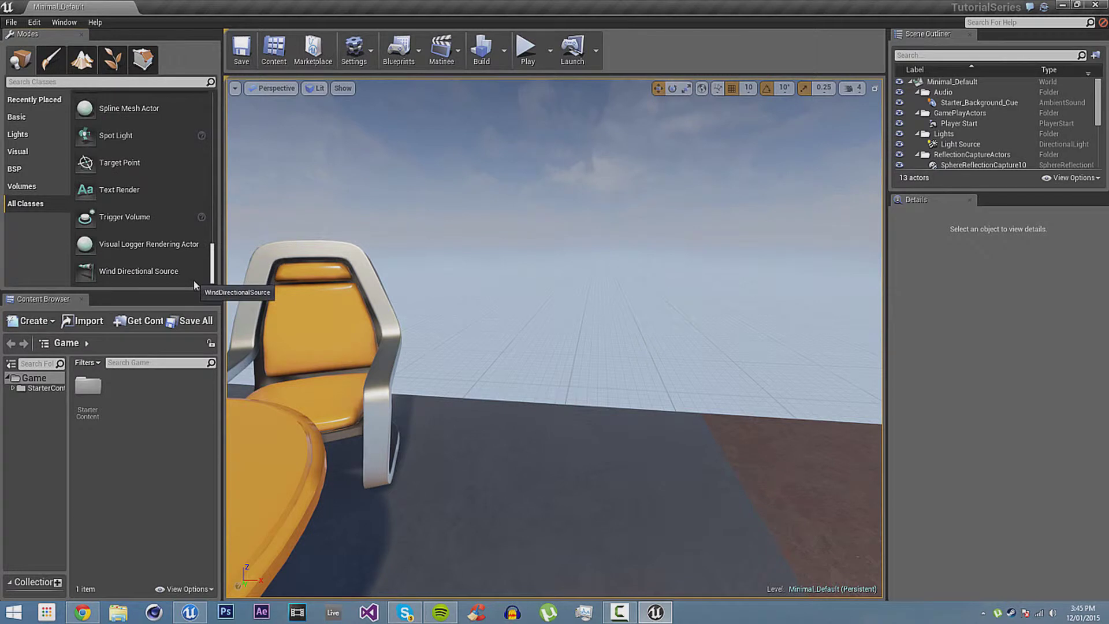
scroll(192, 254, "up", 15)
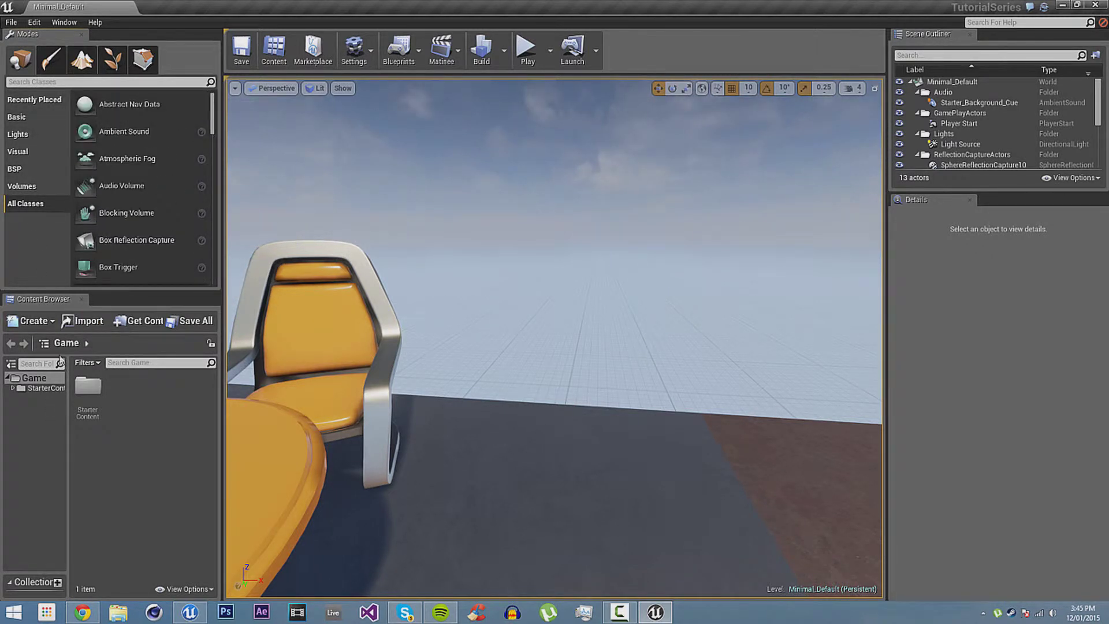
- Review the mesh Paint settings and the New Landscape options, including the landscape preview grid in the level
left_click(51, 61)
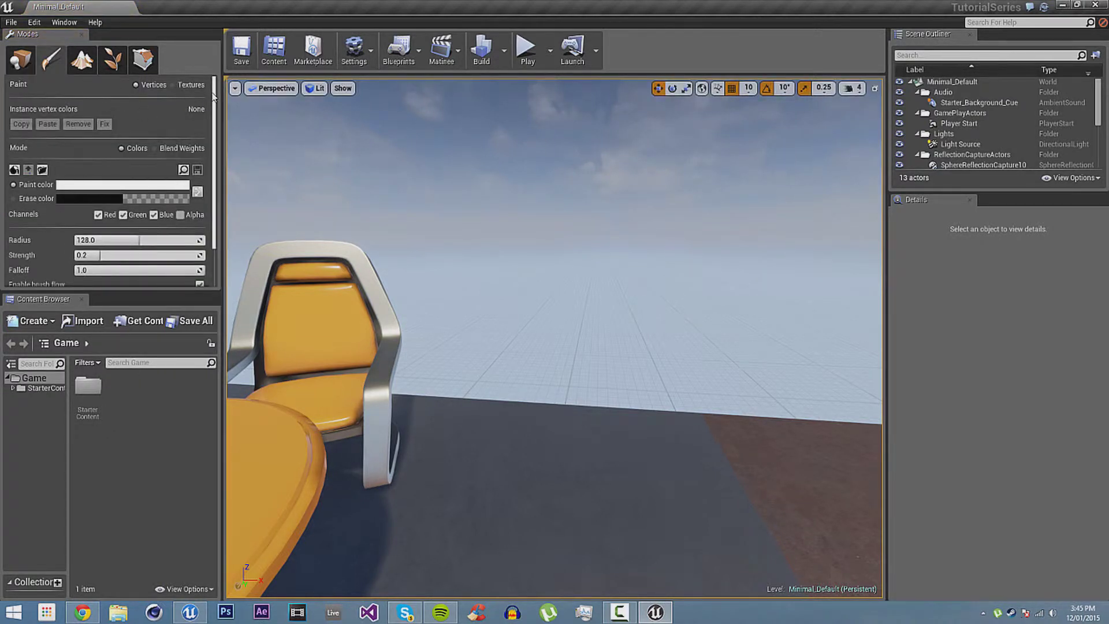
scroll(213, 98, "down", 2)
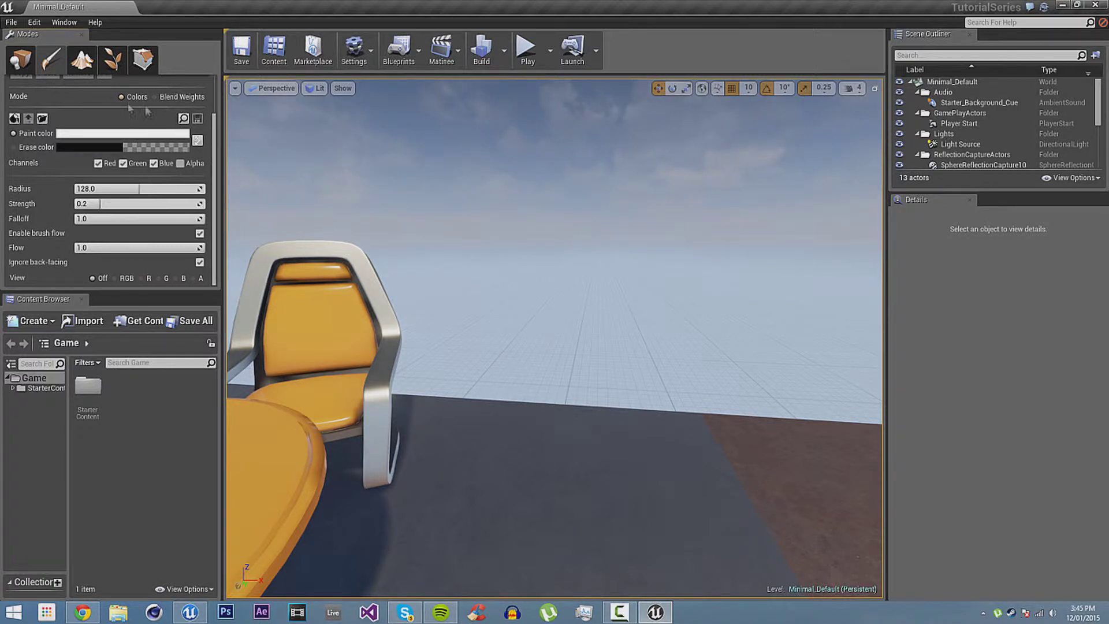
left_click(82, 58)
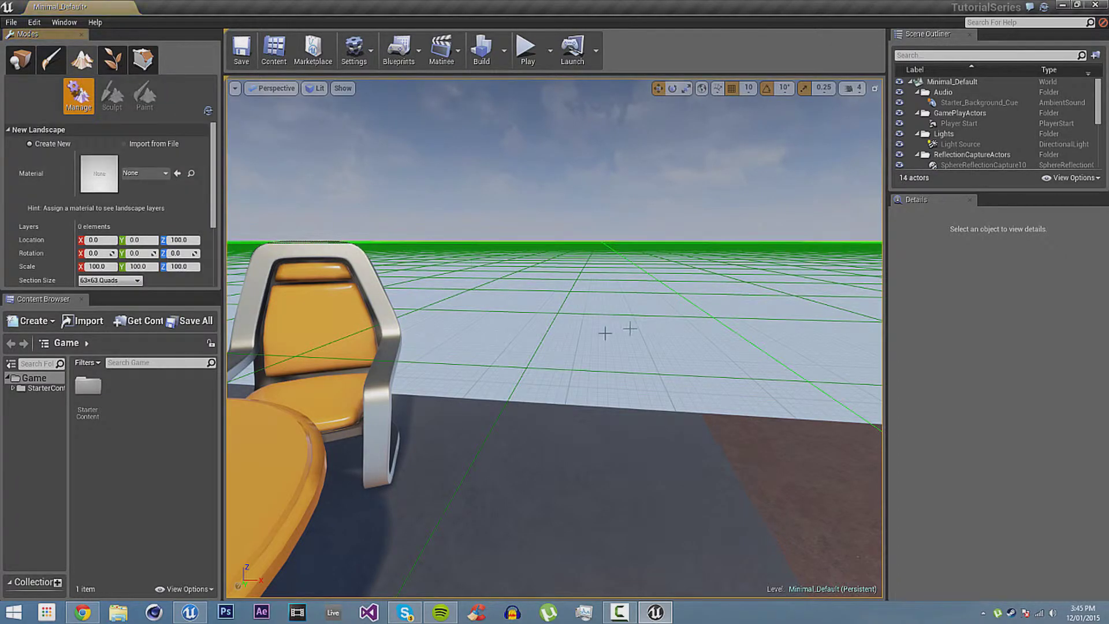
right_click_drag(474, 279, 616, 295)
key("w")
key("s")
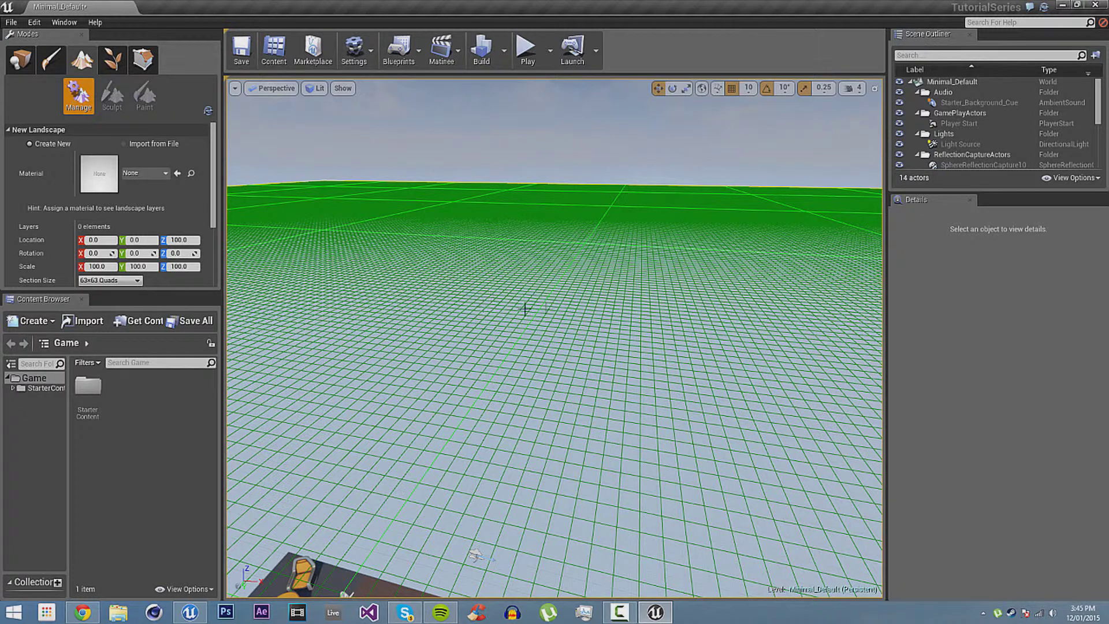
- Review the Foliage and Geometry Editing modes and return to the Place mode's basic actors
left_click(118, 66)
right_click_drag(404, 324, 220, 352)
key("w")
key("d")
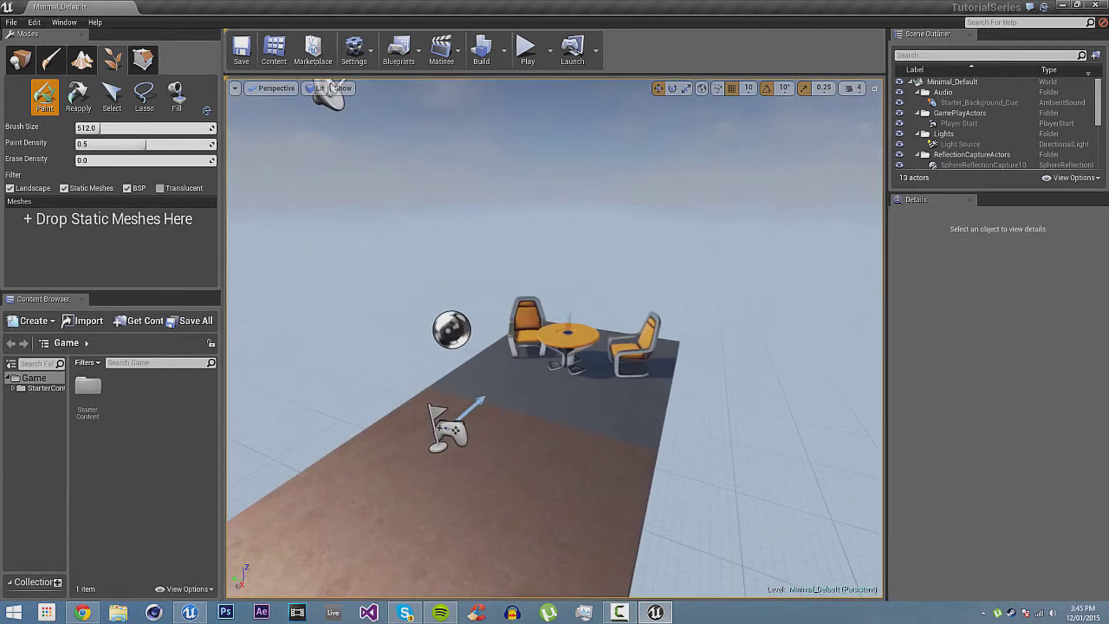
right_click_drag(708, 343, 710, 343)
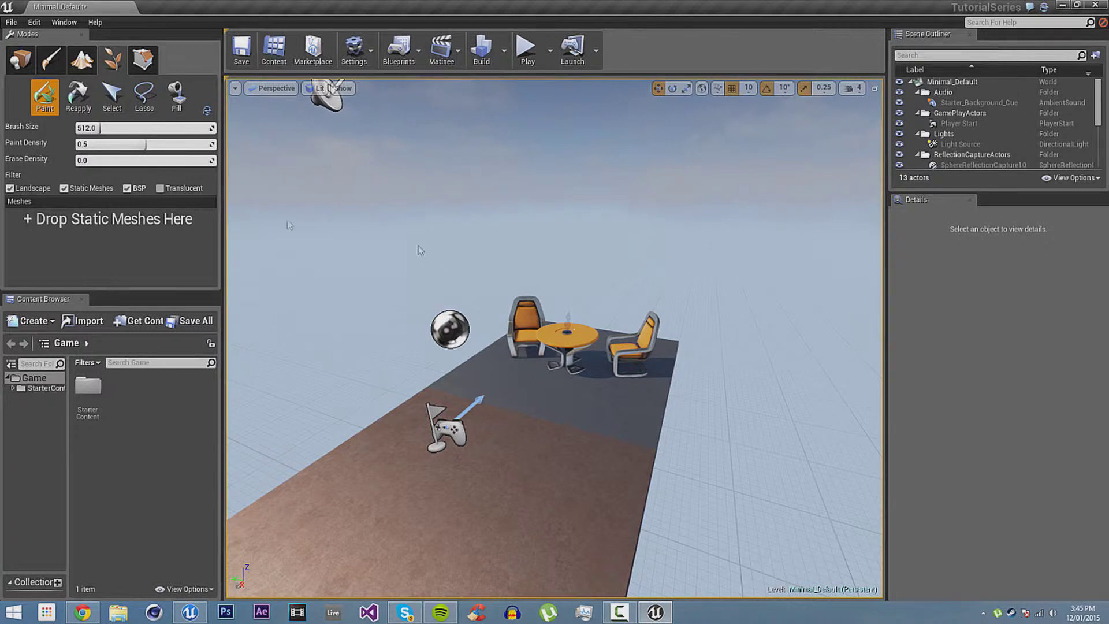
left_click(143, 60)
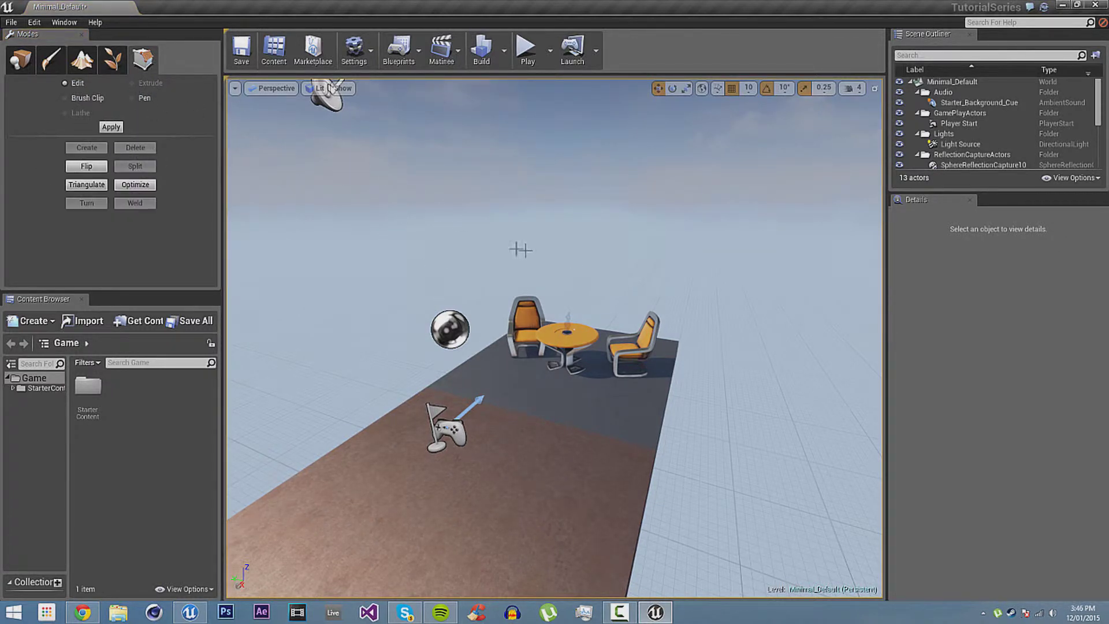
left_click(29, 64)
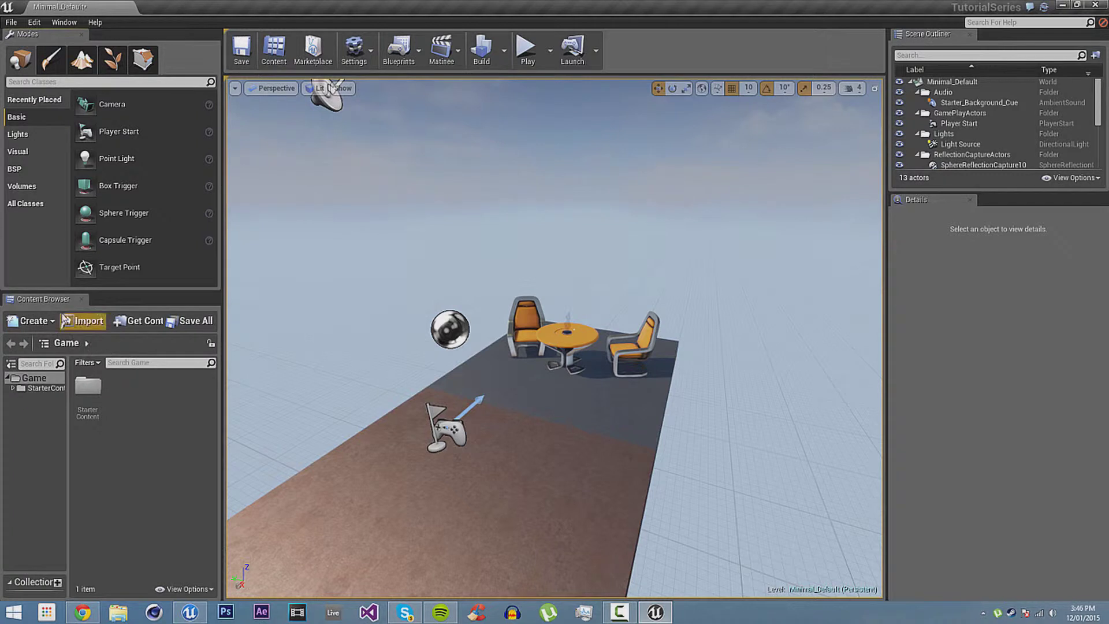
- Enlarge the Content Browser upward and show the contents of the StarterContent folder
left_click_drag(65, 292, 107, 220)
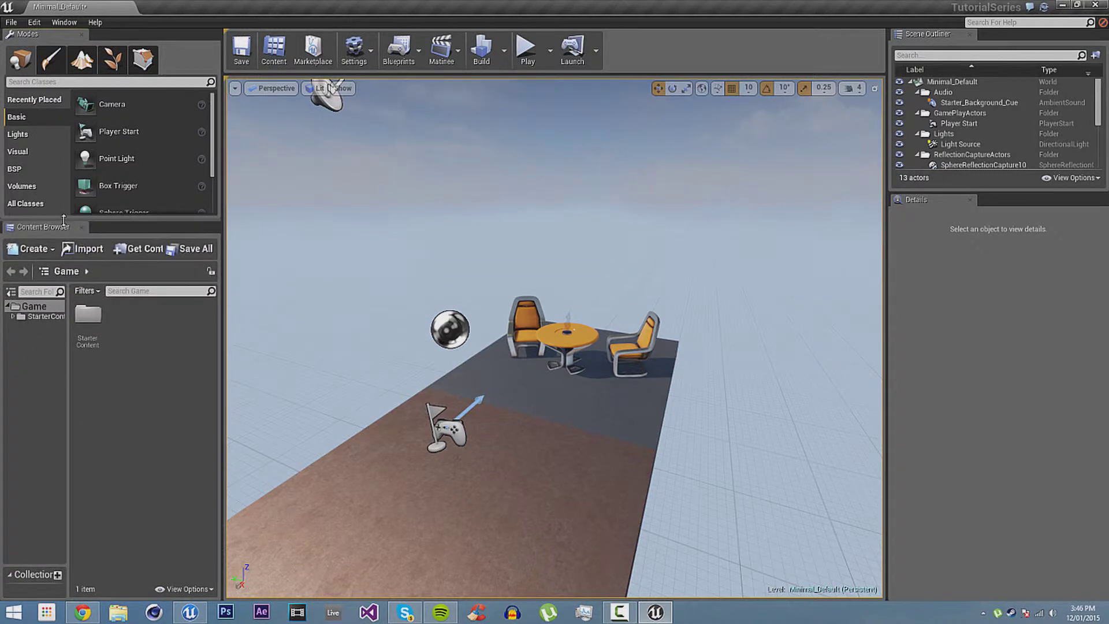
left_click(41, 318)
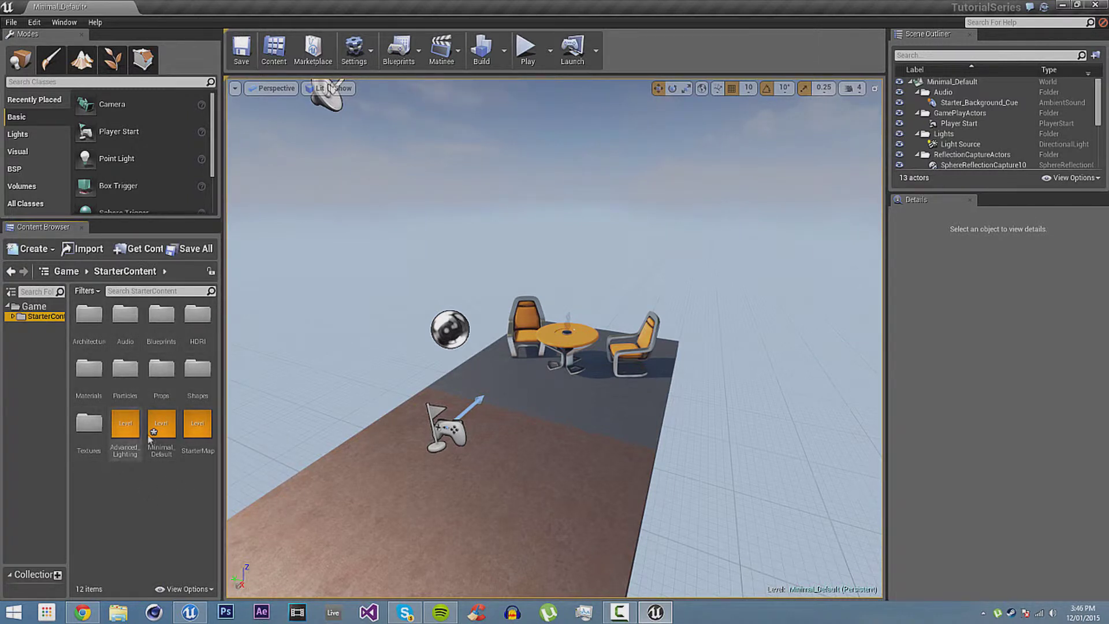
left_click(37, 307)
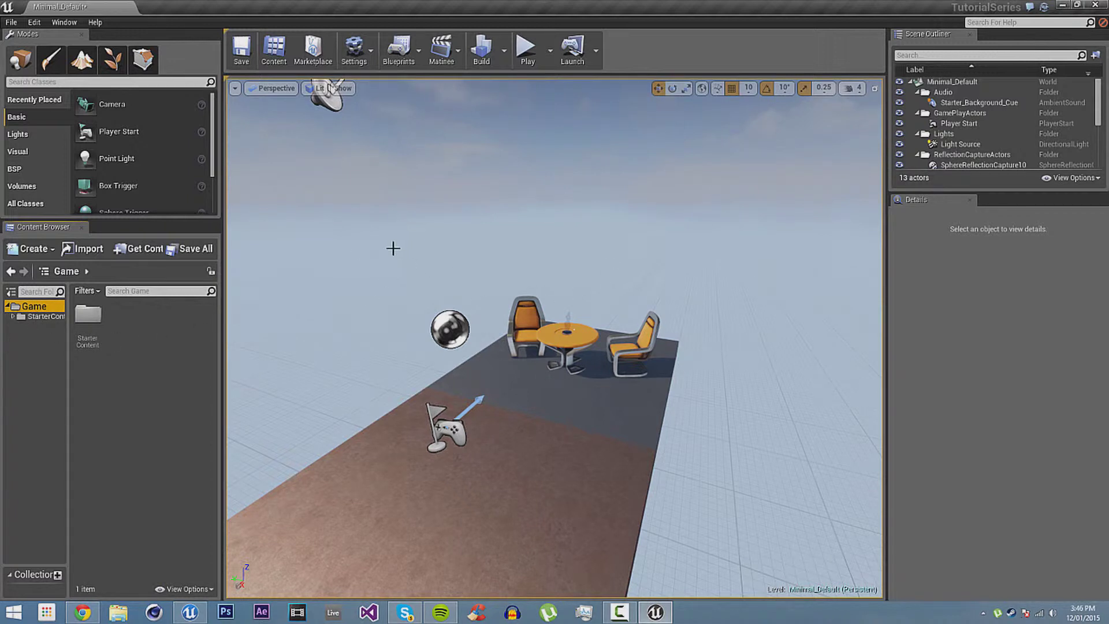
left_click(35, 317)
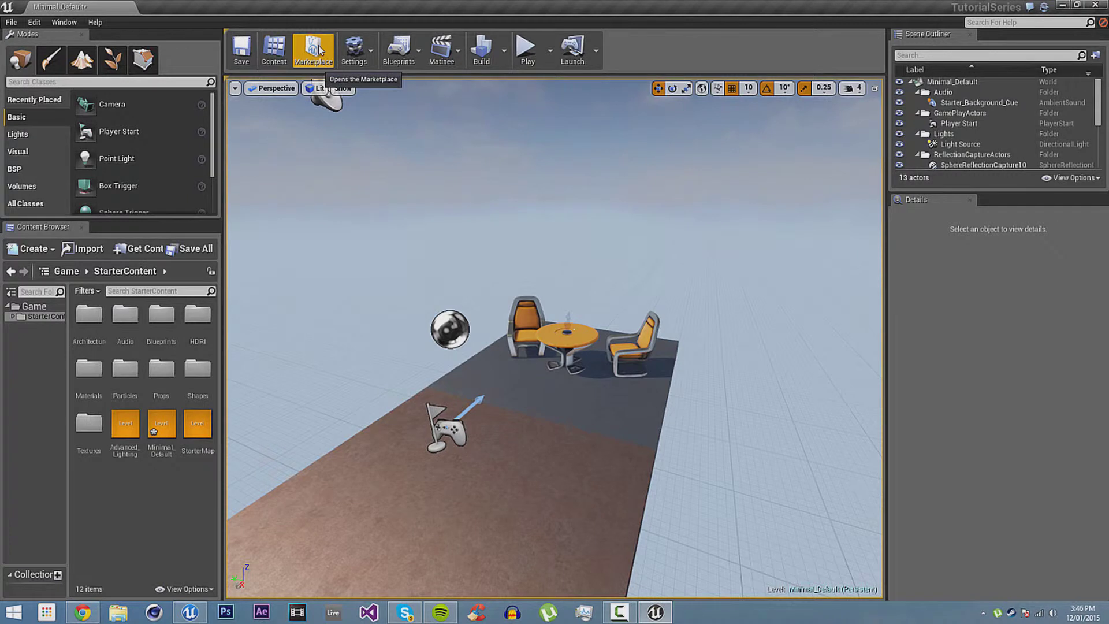
- Review the editor Settings options and the Blueprints options, including the class Blueprints available to open
left_click(354, 49)
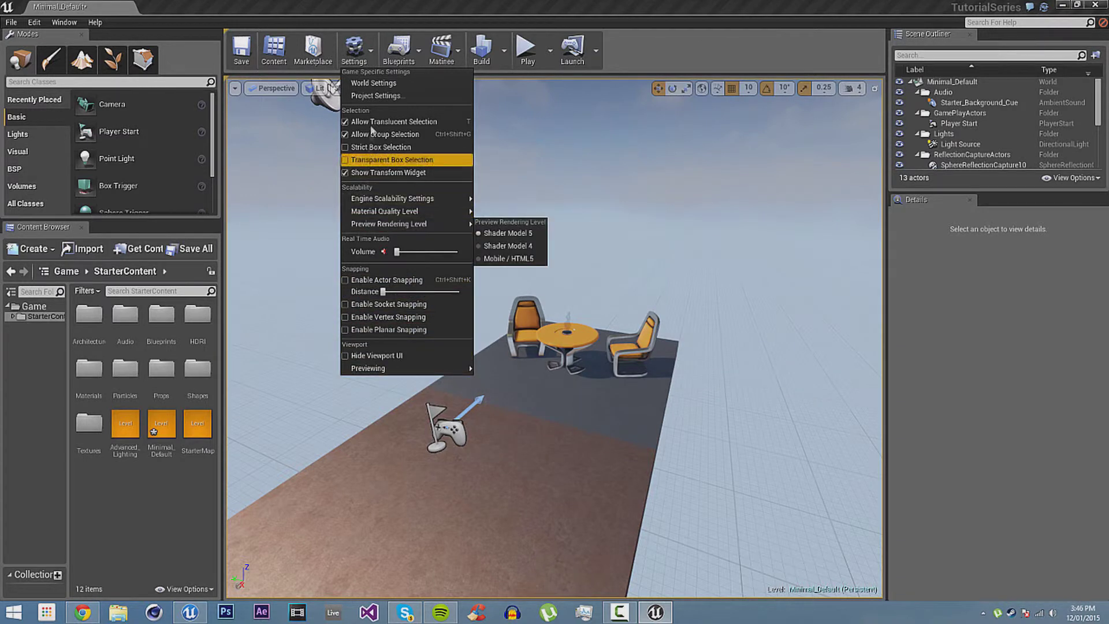
left_click(401, 55)
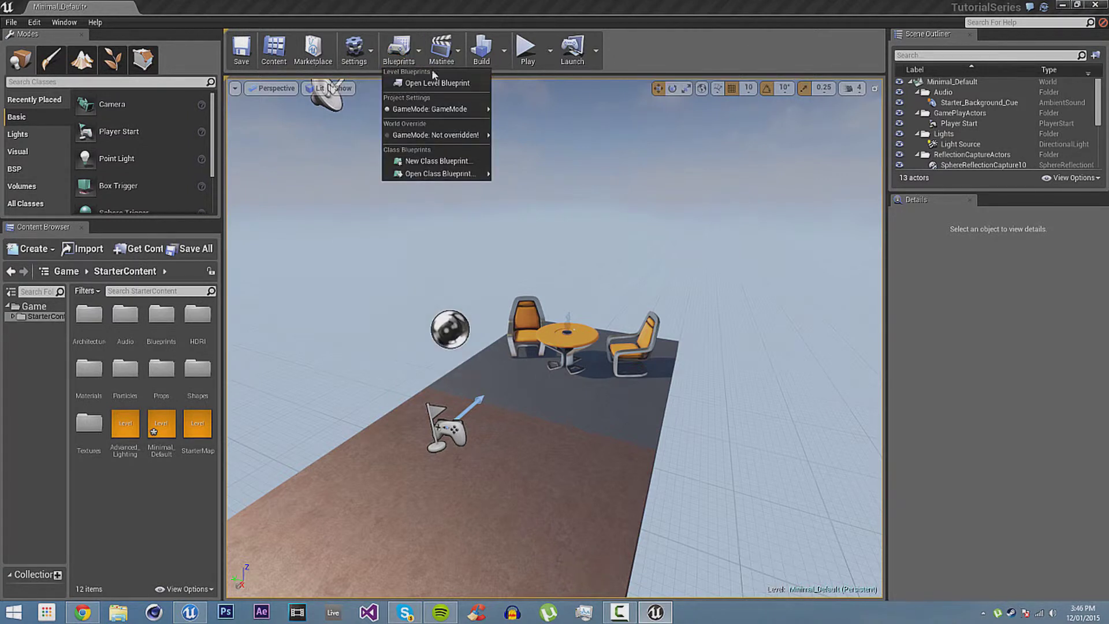
mouse_move(404, 112)
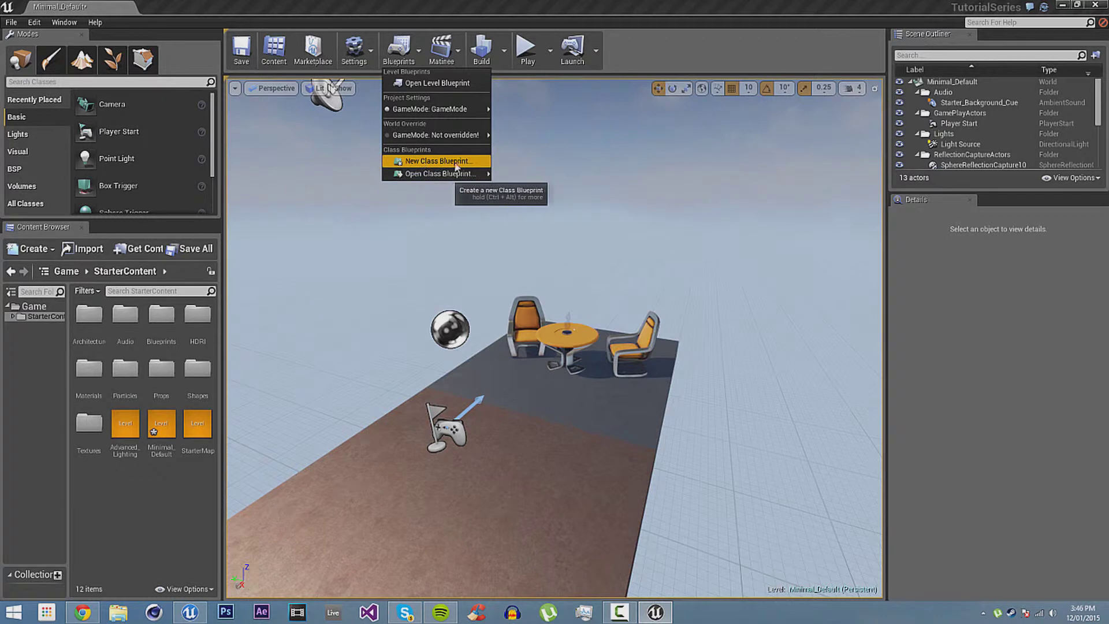
mouse_move(440, 173)
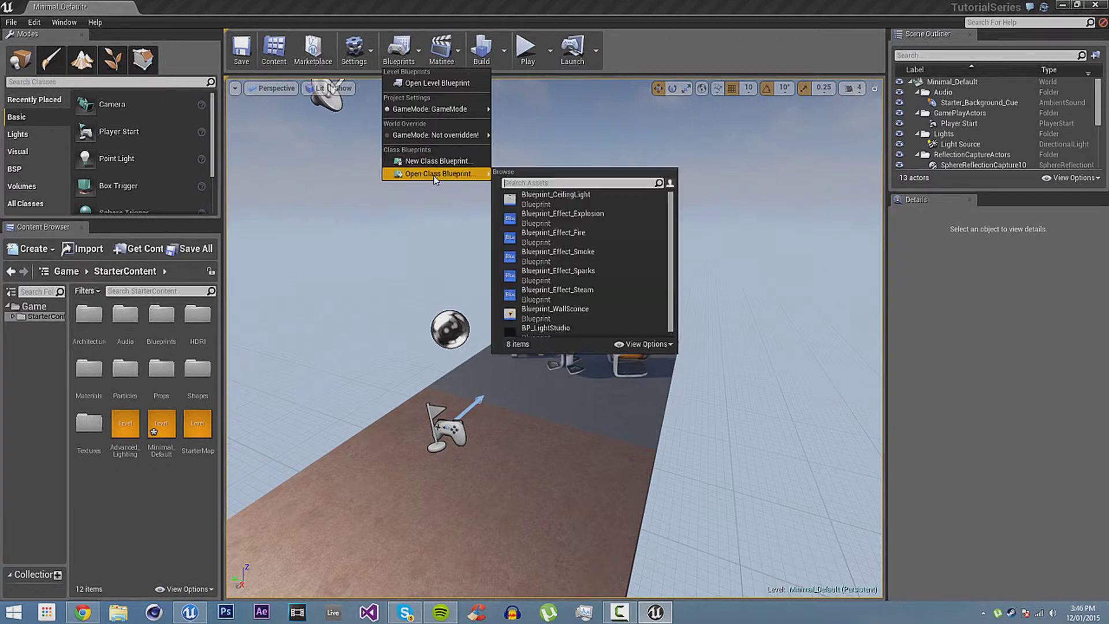
left_click(446, 12)
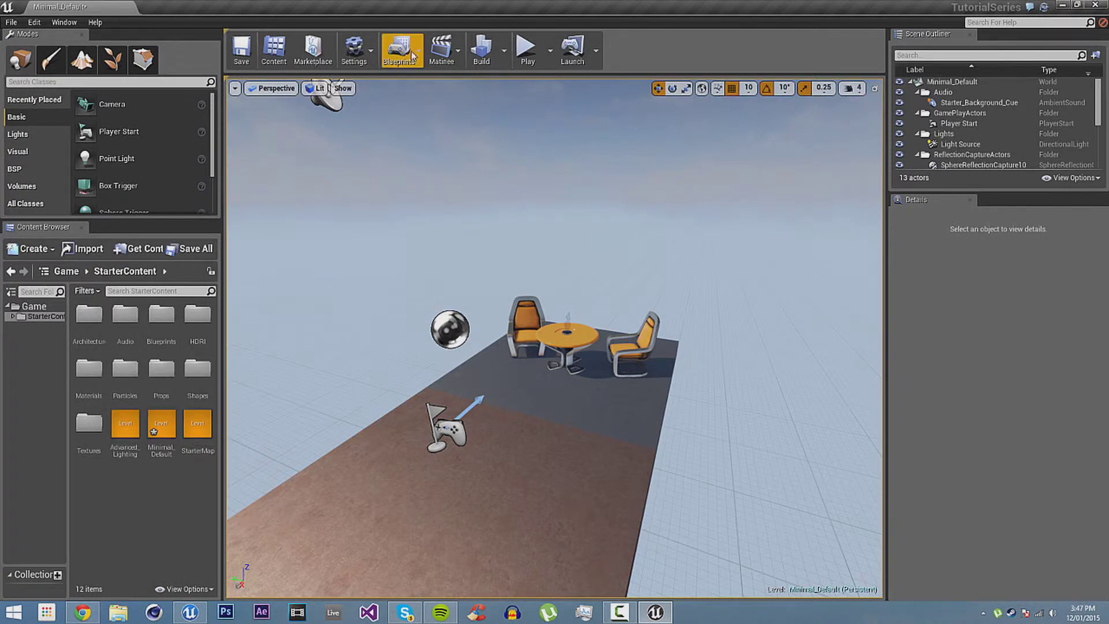
- Check the Matinee options and tilt the view of the table and chairs
left_click(455, 56)
left_click(455, 56)
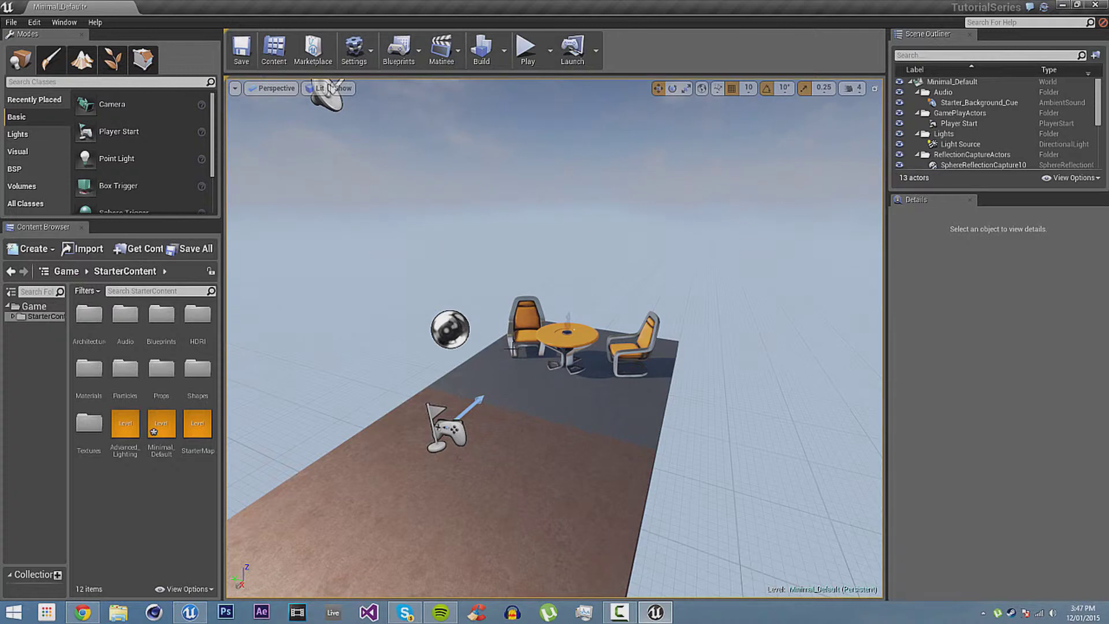
right_click_drag(506, 366, 534, 324)
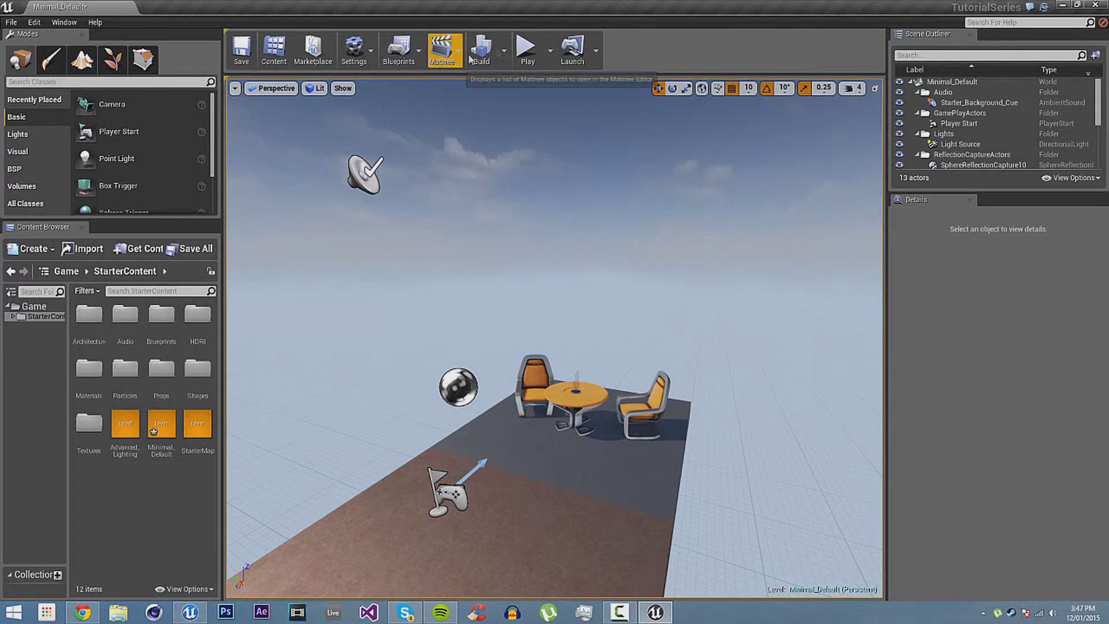
- Review the Build options, including the Production, High, Medium and Preview levels of Lighting Quality
left_click(504, 51)
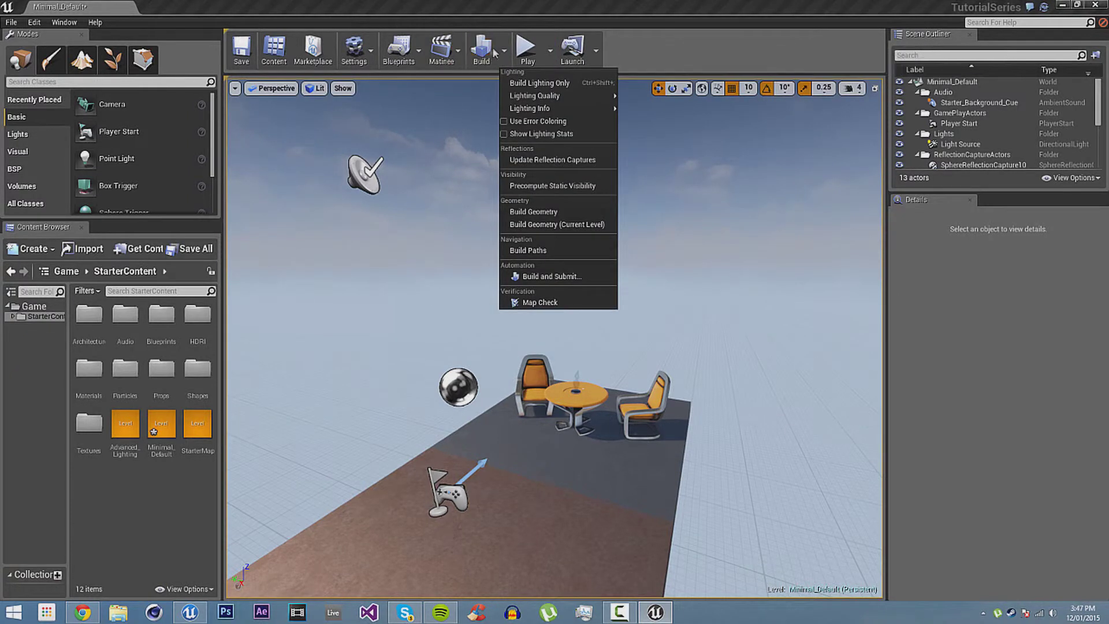
mouse_move(535, 92)
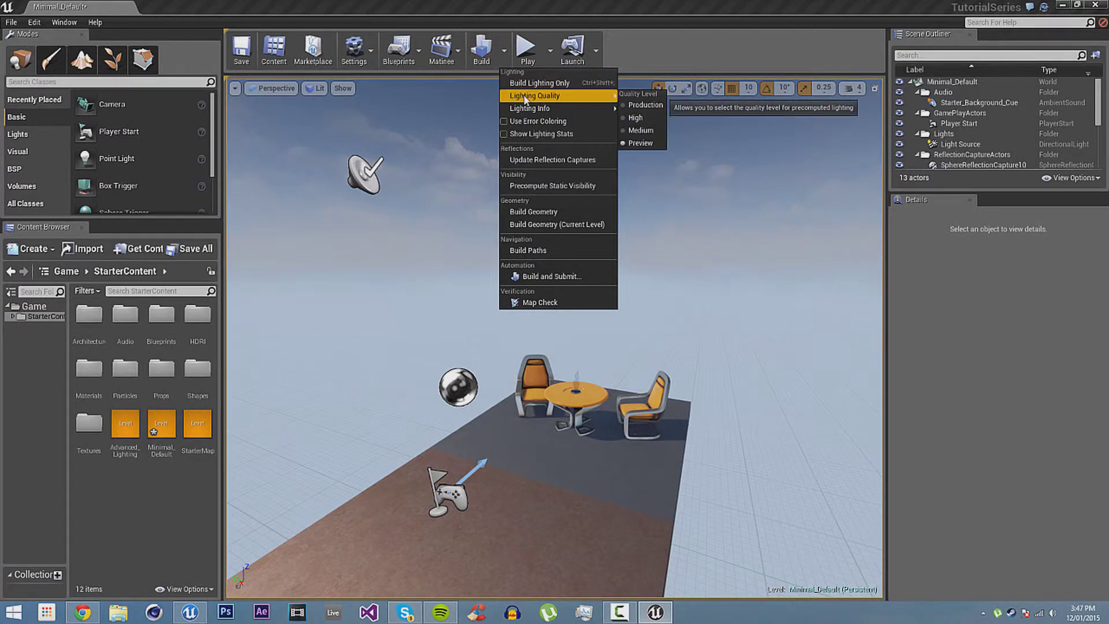
left_click(648, 52)
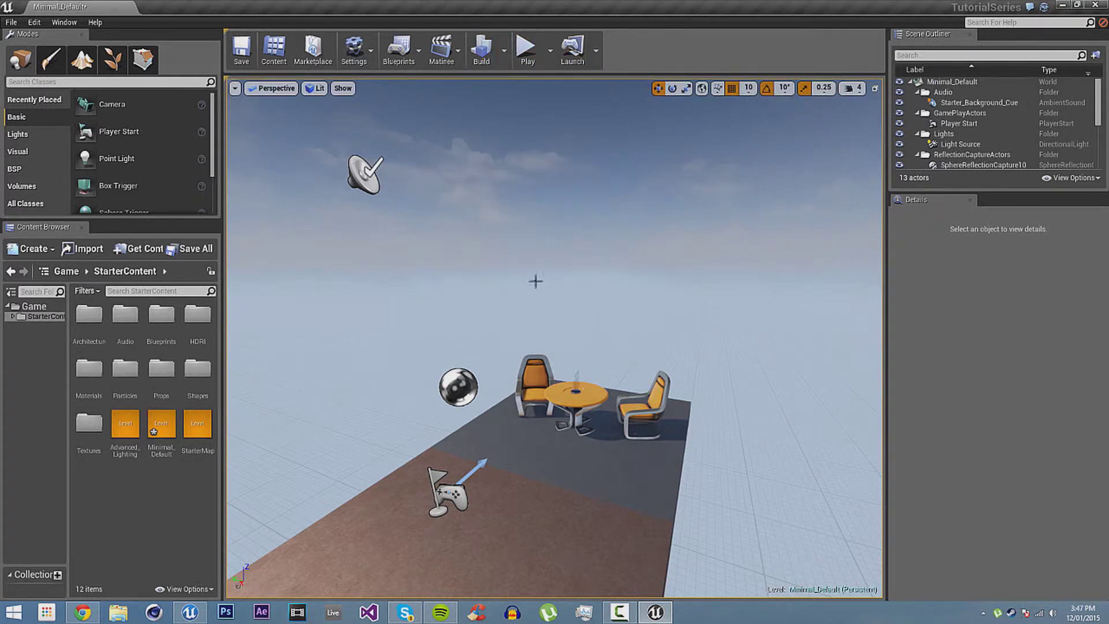
left_click(504, 50)
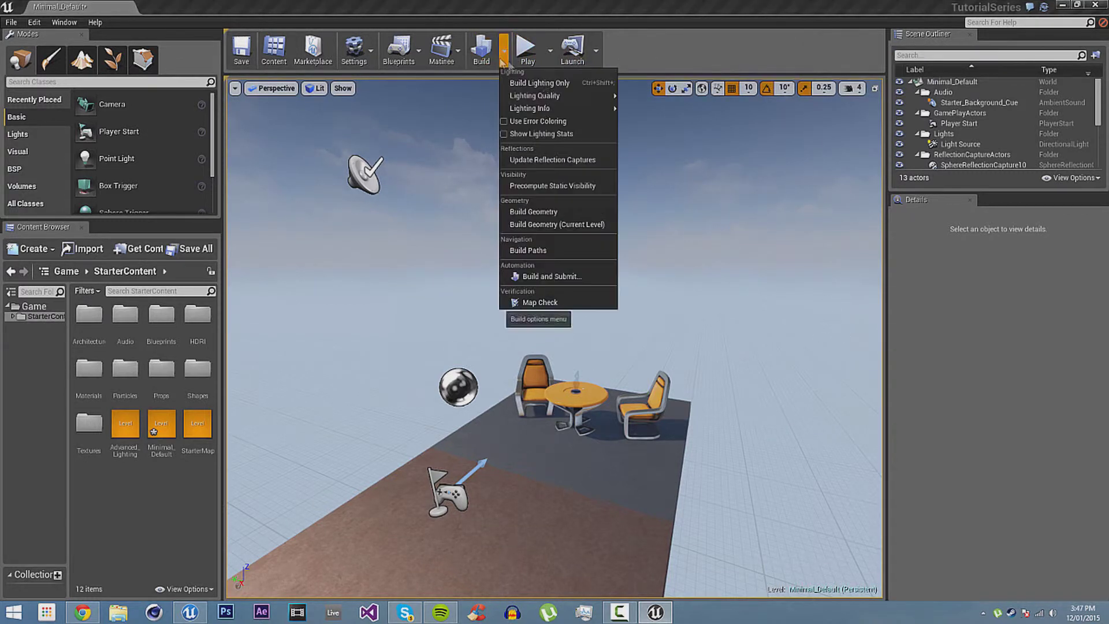
left_click(657, 56)
left_click(504, 51)
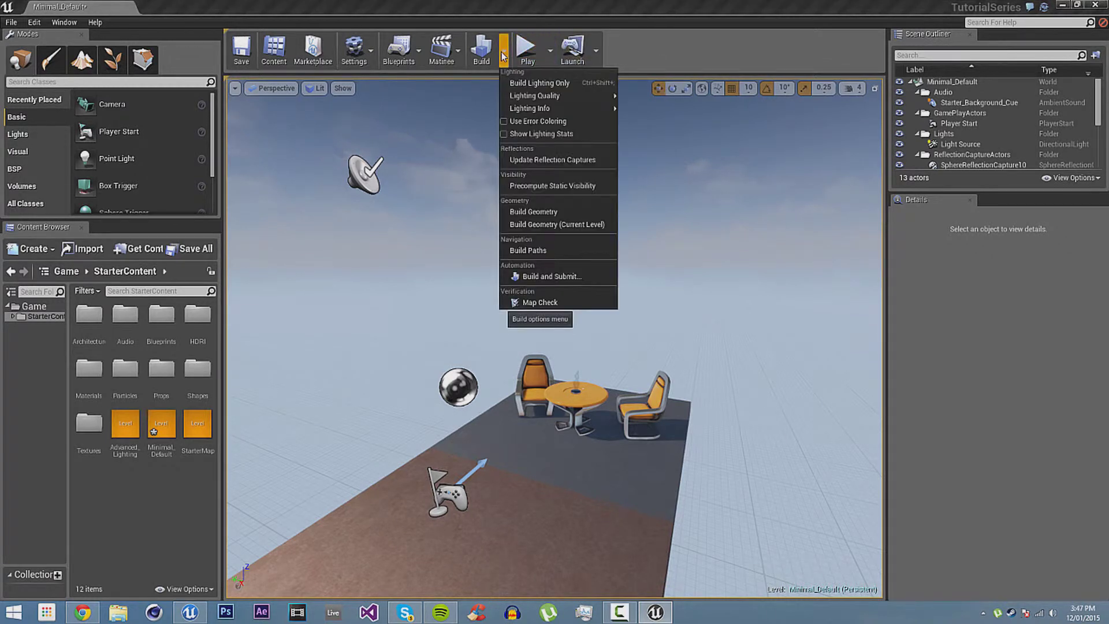
mouse_move(575, 96)
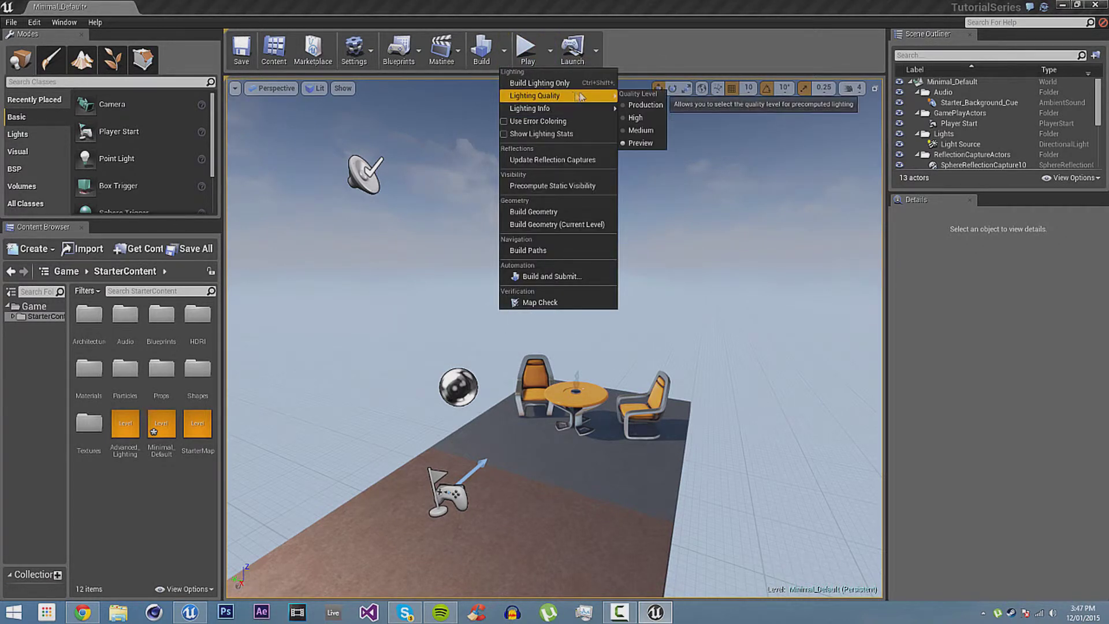
left_click(652, 39)
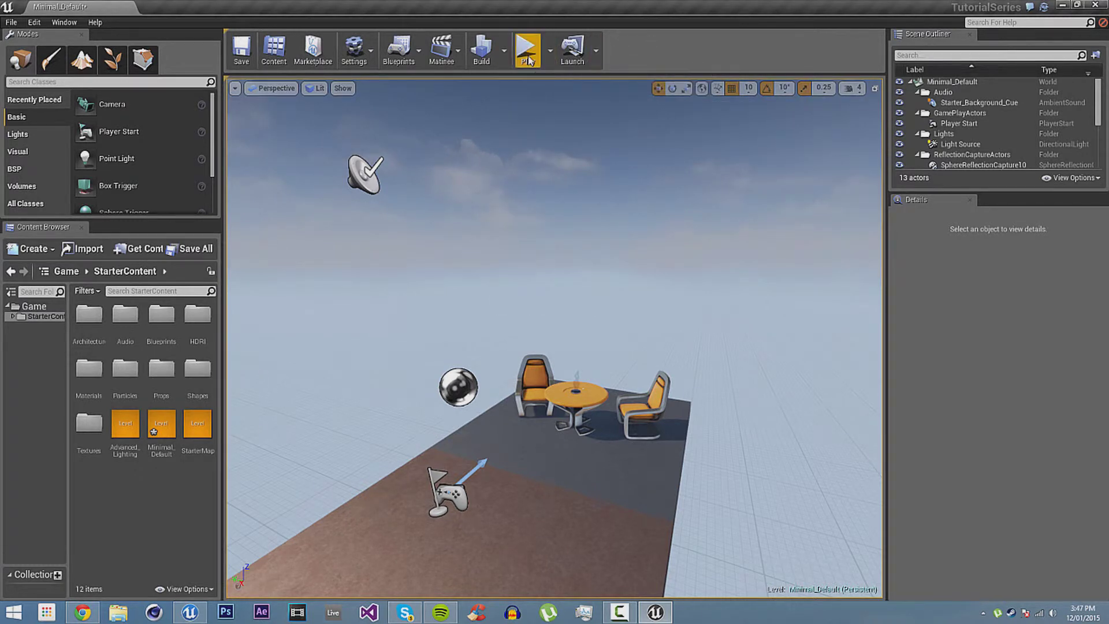
- Review the Play modes and the player spawn choices, keeping Default Player Start, and check the Launch device options
left_click(554, 48)
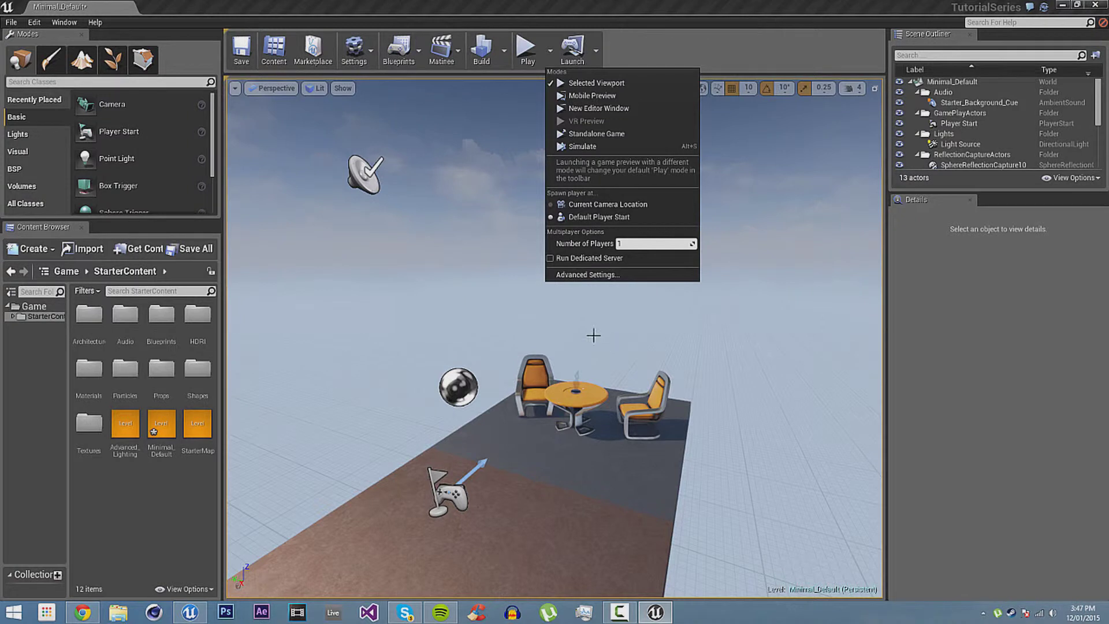
left_click(595, 151)
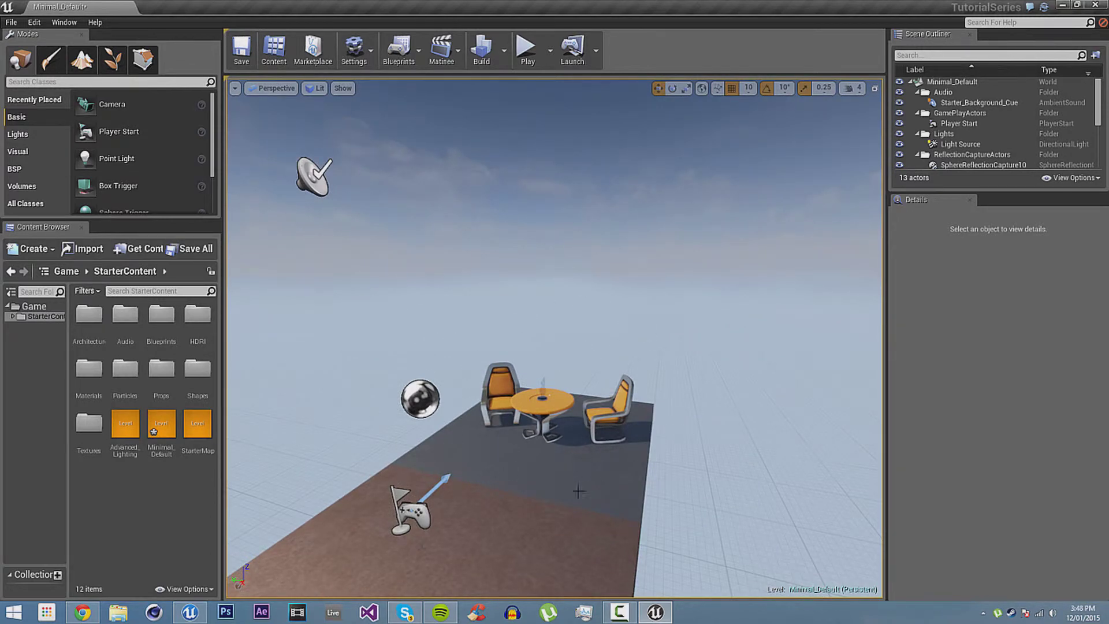
right_click_drag(699, 471, 658, 478)
left_click(550, 50)
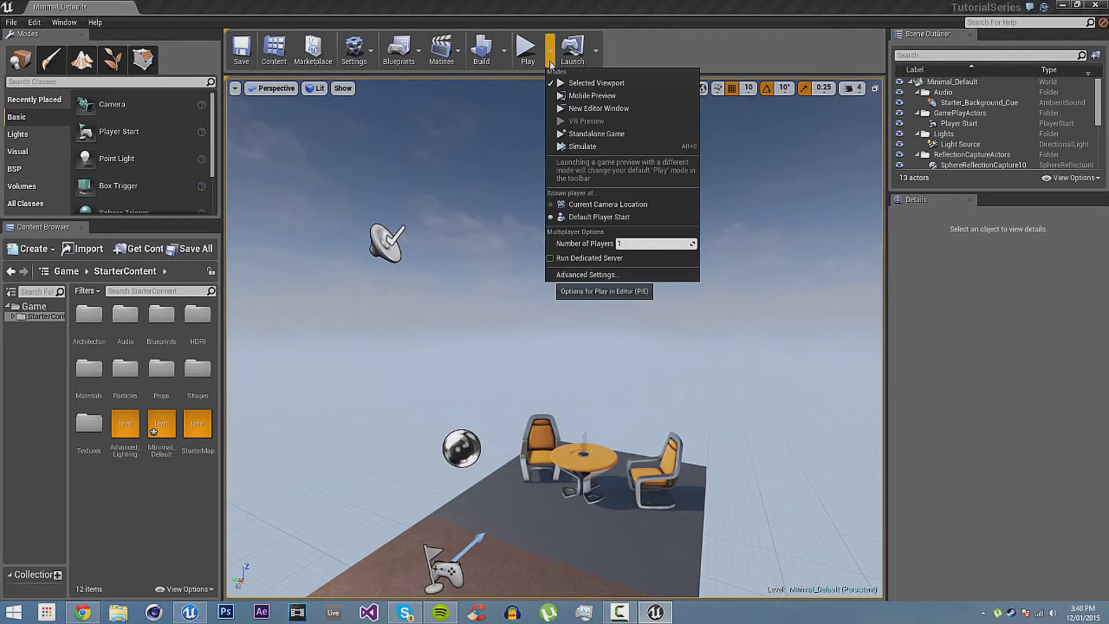
left_click(580, 218)
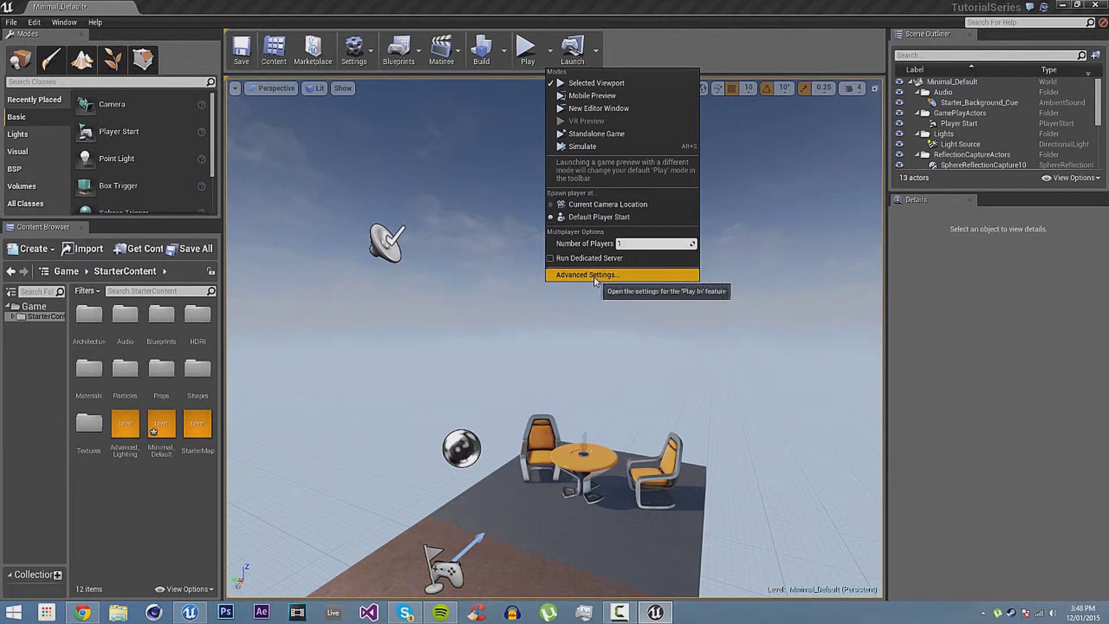
left_click(647, 34)
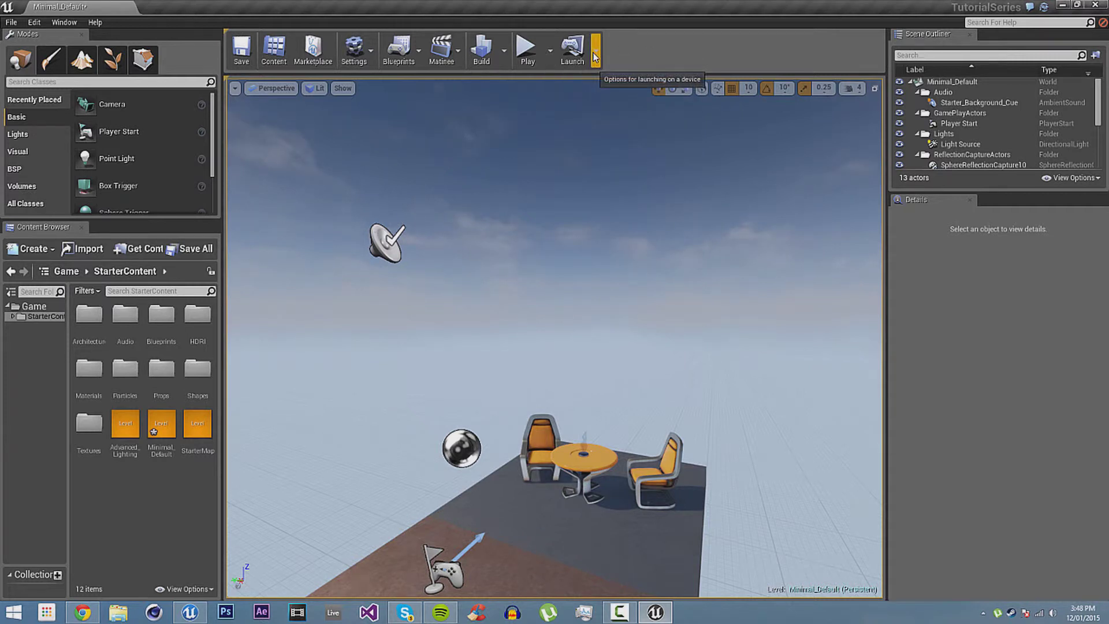
left_click(594, 56)
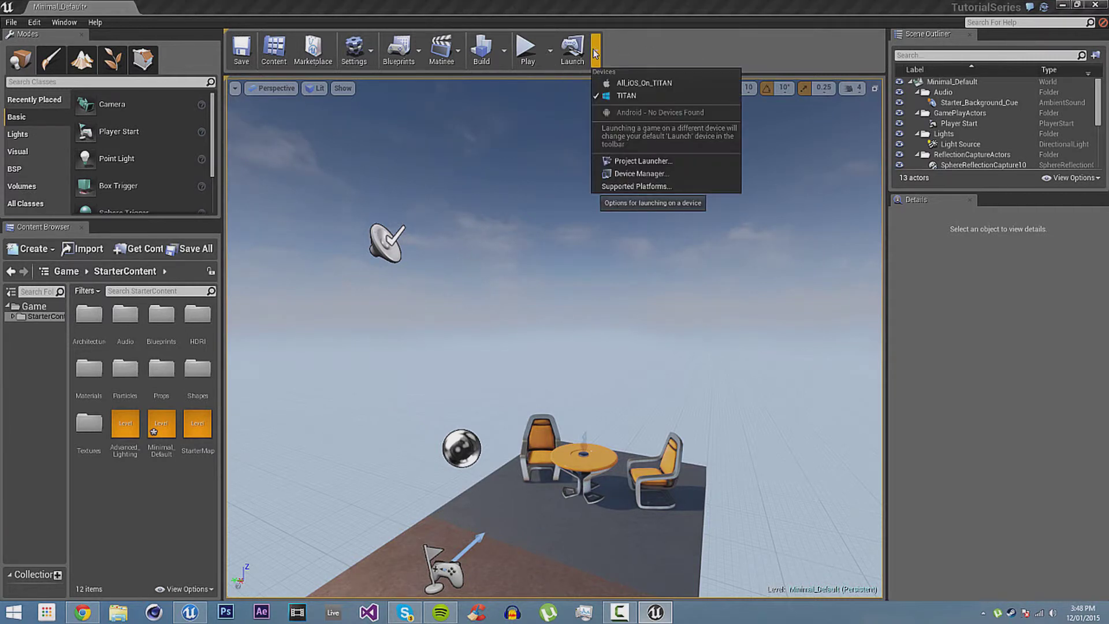
left_click(626, 43)
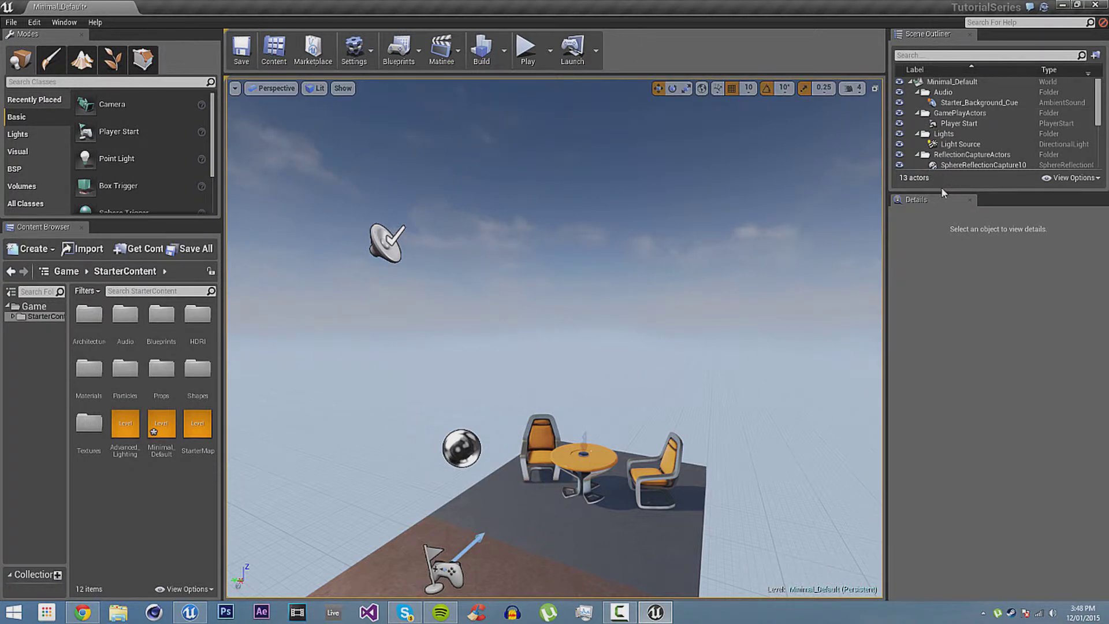
- Enlarge the Scene Outliner downward and look through the level's actors alongside the scene
left_click_drag(942, 192, 941, 272)
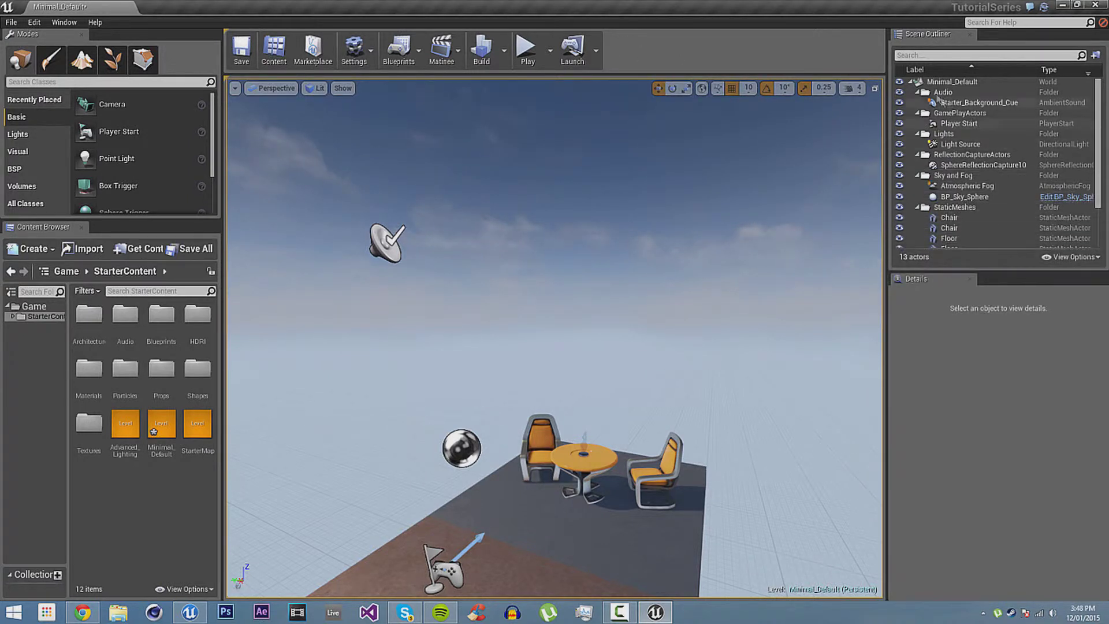
left_click_drag(1098, 104, 1095, 165)
scroll(997, 211, "up", 3)
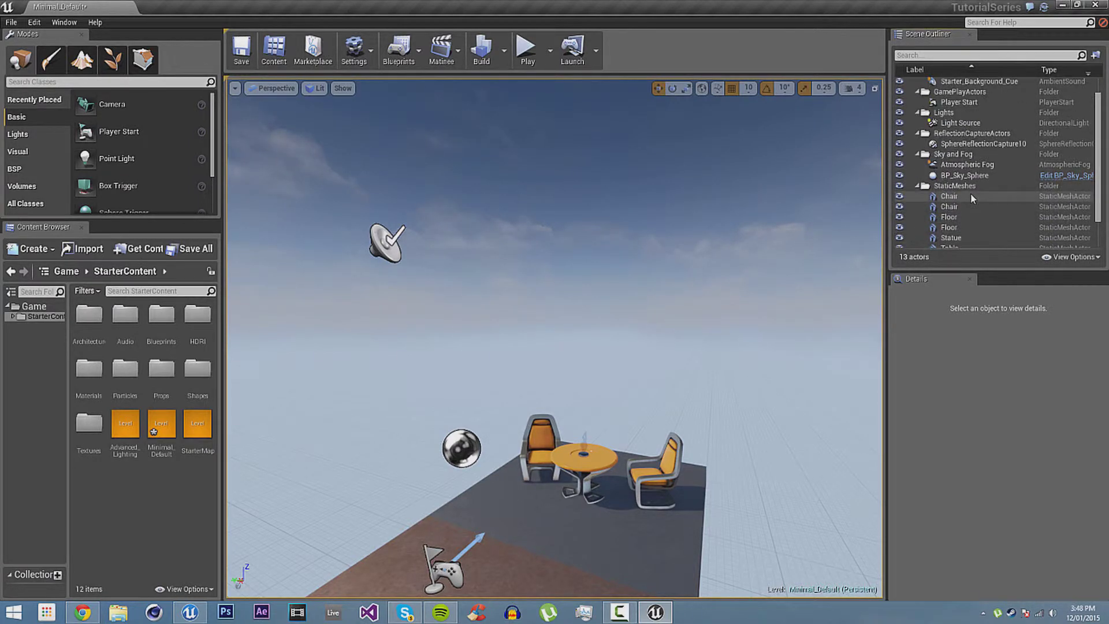
right_click_drag(602, 258, 563, 445)
right_click_drag(562, 255, 616, 169)
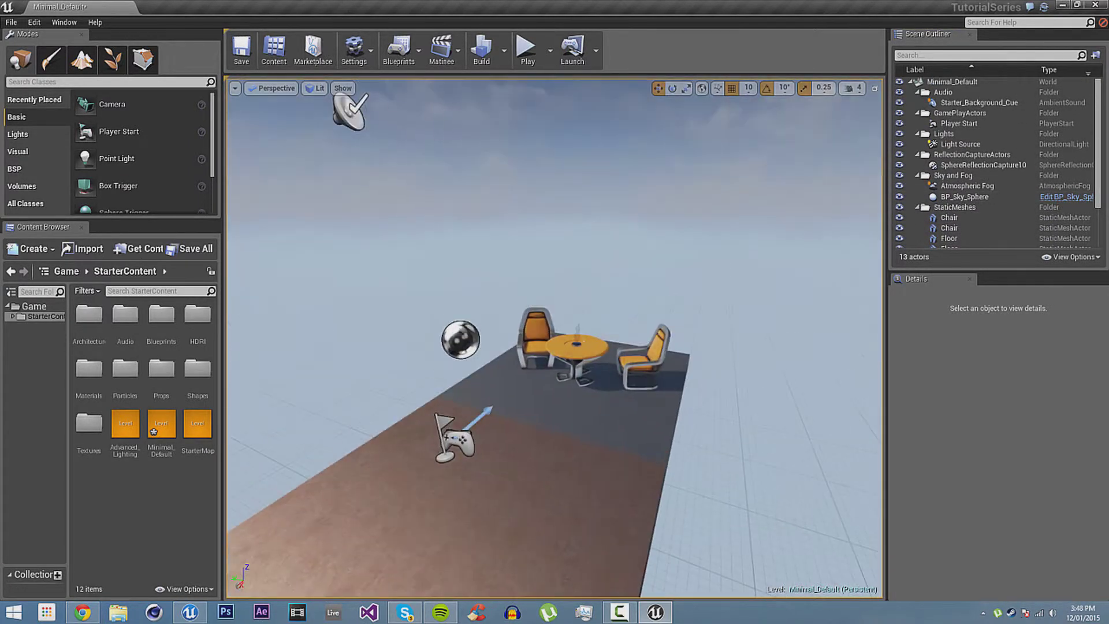
- Select the second Chair and then the first Floor in the Scene Outliner to locate each in the level
left_click(949, 228)
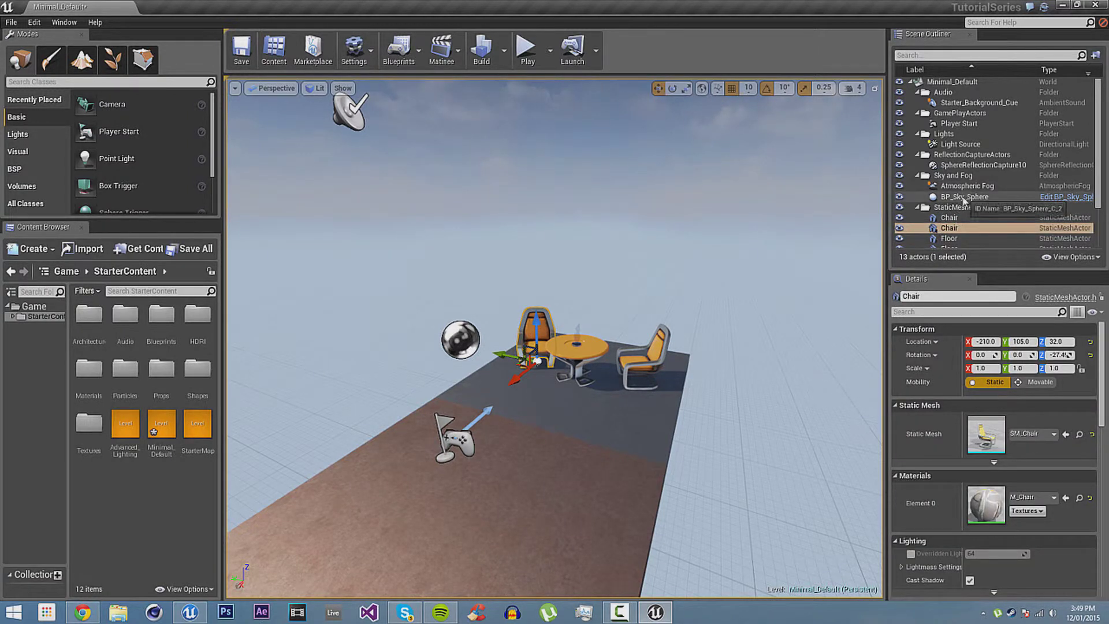
left_click(949, 238)
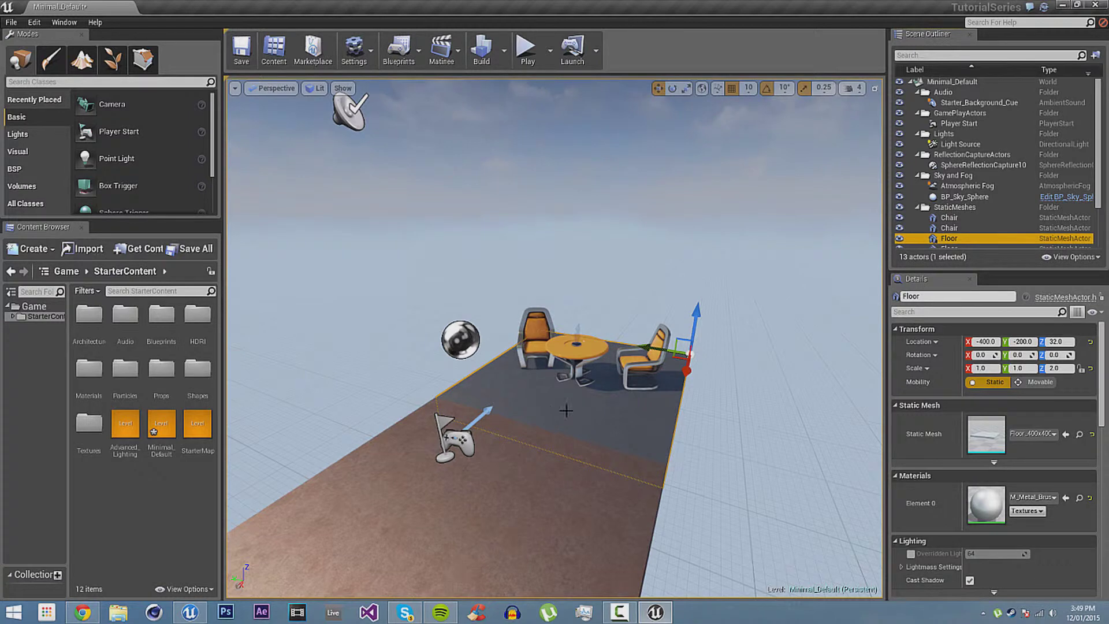
right_click_drag(566, 410, 620, 382)
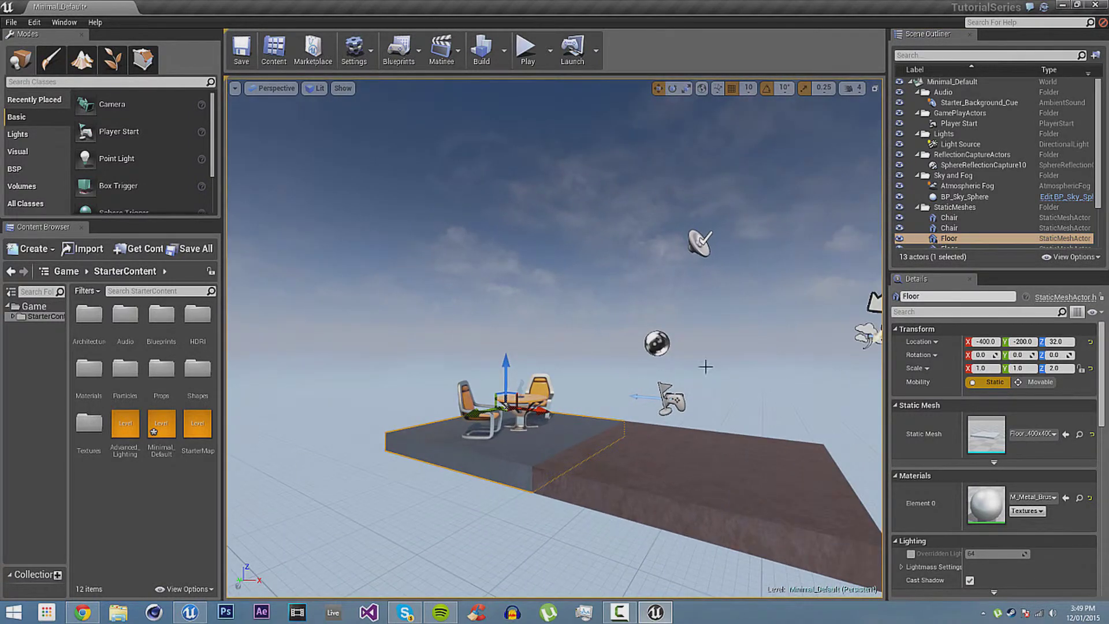
- Enlarge the Details area upward, review the Floor's properties from Transform to Actor, and clear the selection
left_click_drag(980, 269, 971, 172)
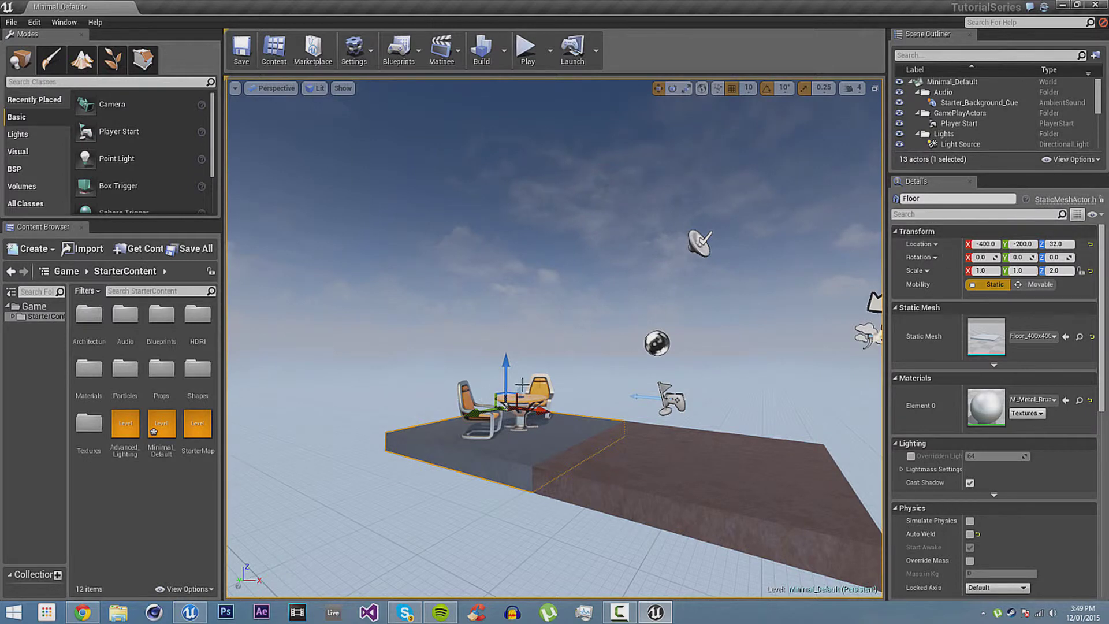
scroll(994, 404, "down", 5)
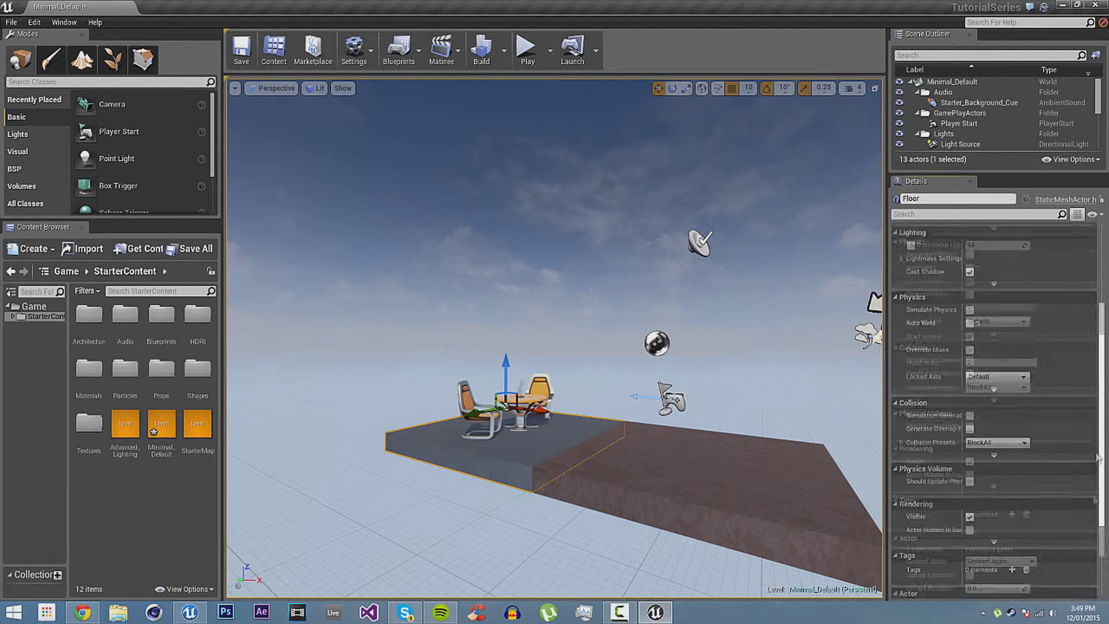
left_click_drag(1101, 386, 1101, 318)
right_click_drag(584, 355, 479, 404)
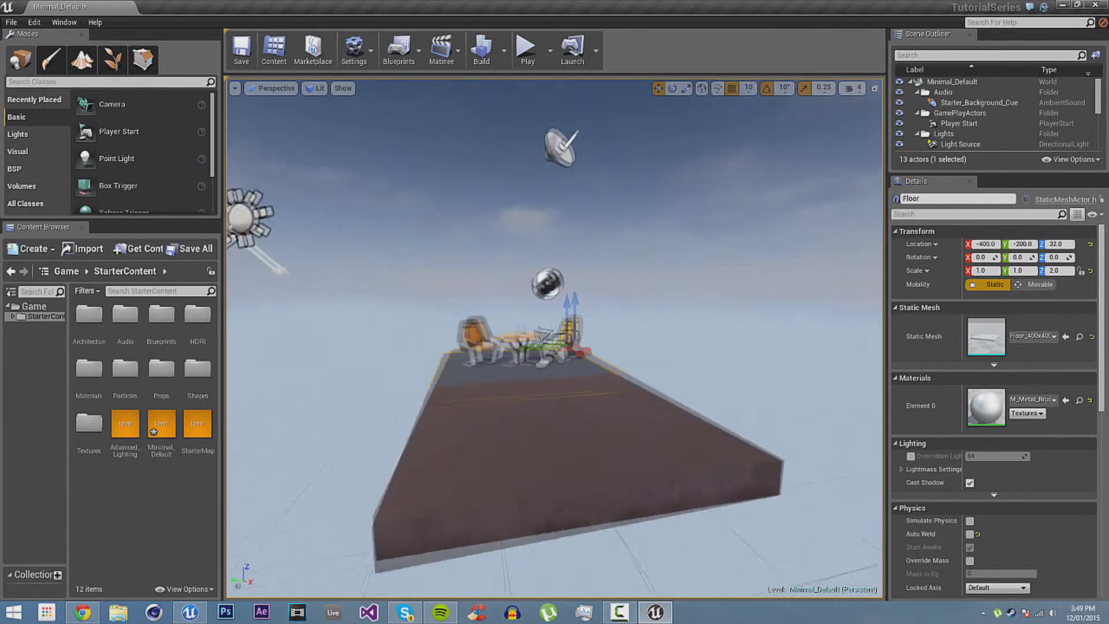
right_click_drag(616, 368, 528, 369)
key("d")
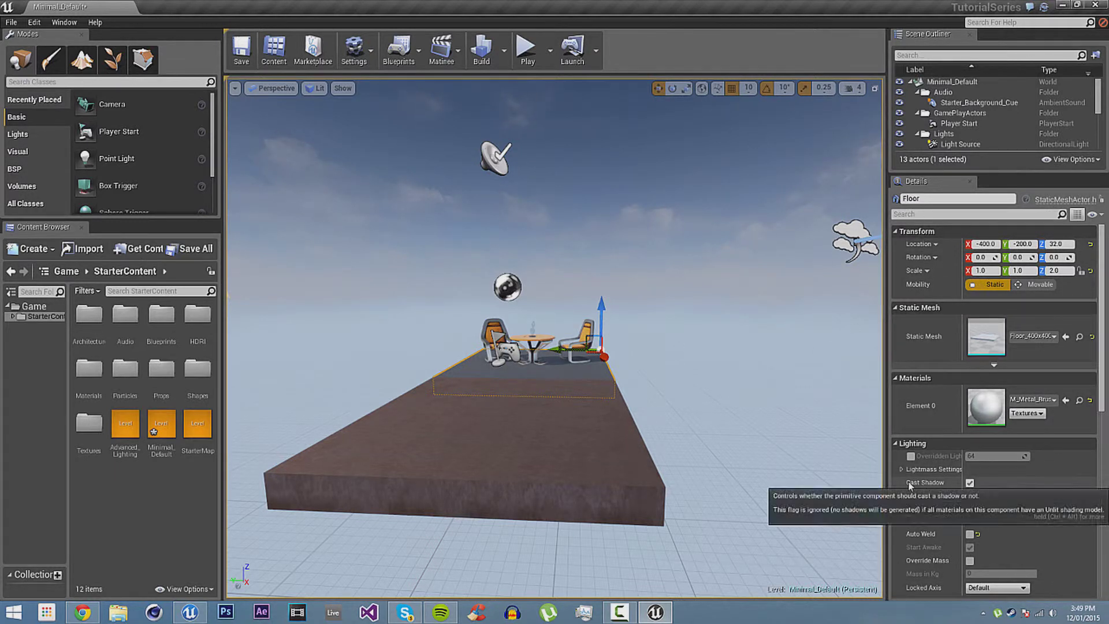
right_click_drag(540, 409, 398, 359)
key("Escape")
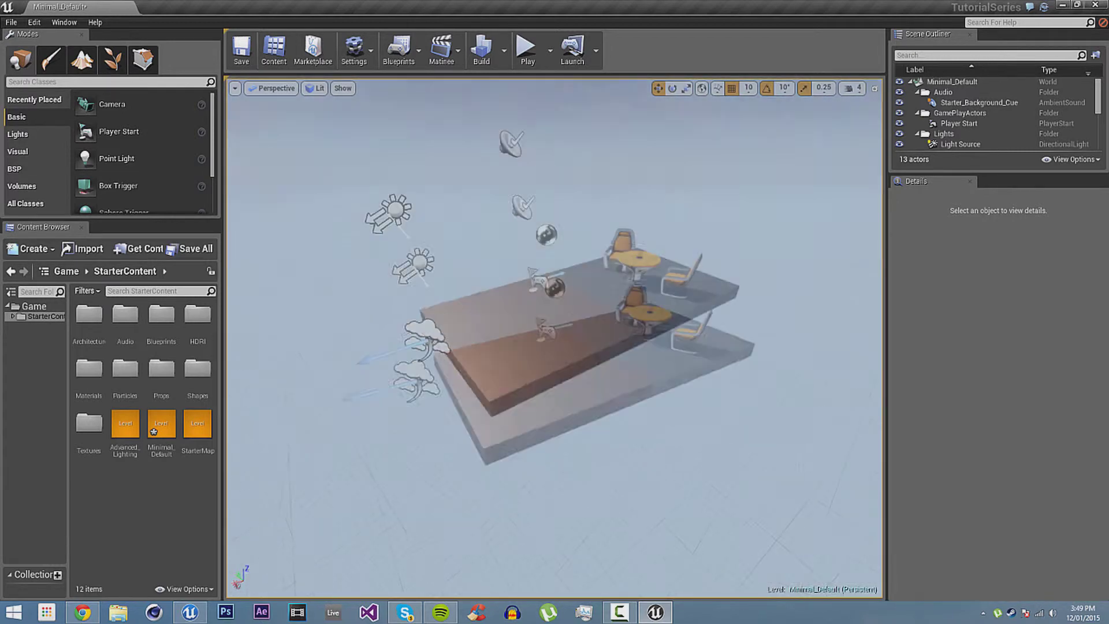
- Select the far chair together with the grey floor section in the viewport, and clear the selection
right_click_drag(456, 445, 488, 433)
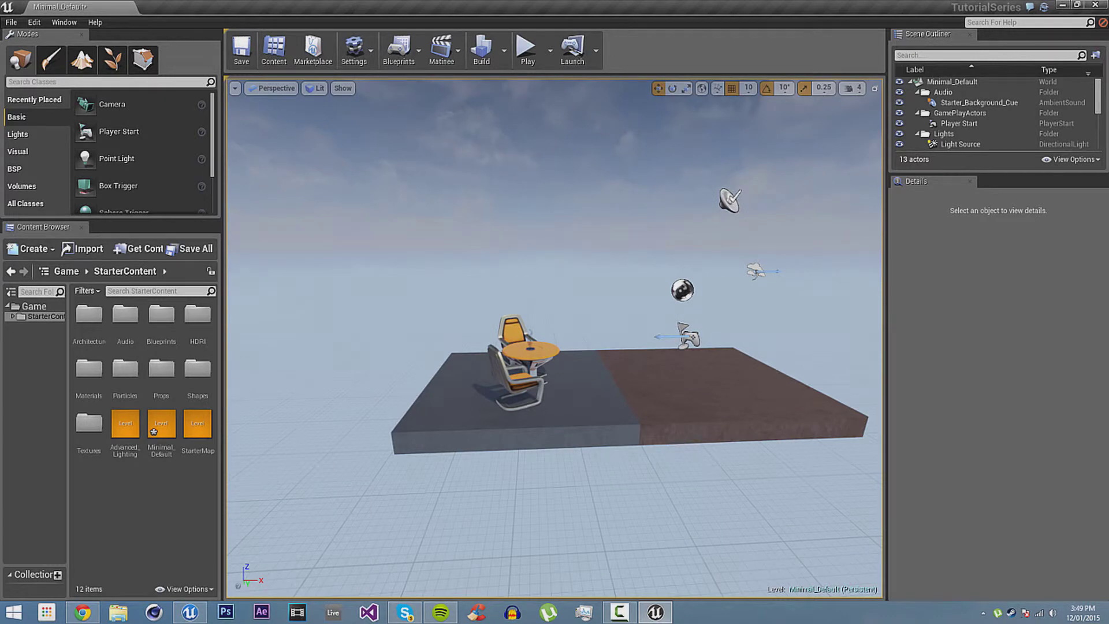
mouse_move(555, 383)
right_mouse_down()
mouse_move(497, 413)
mouse_move(556, 383)
right_mouse_up()
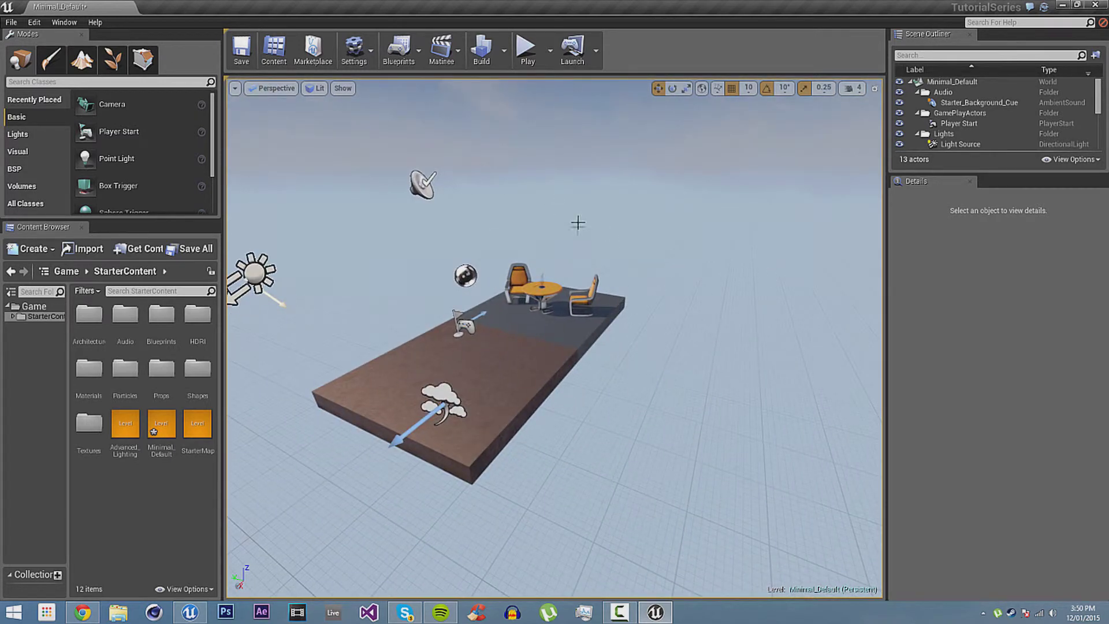
left_click(517, 279)
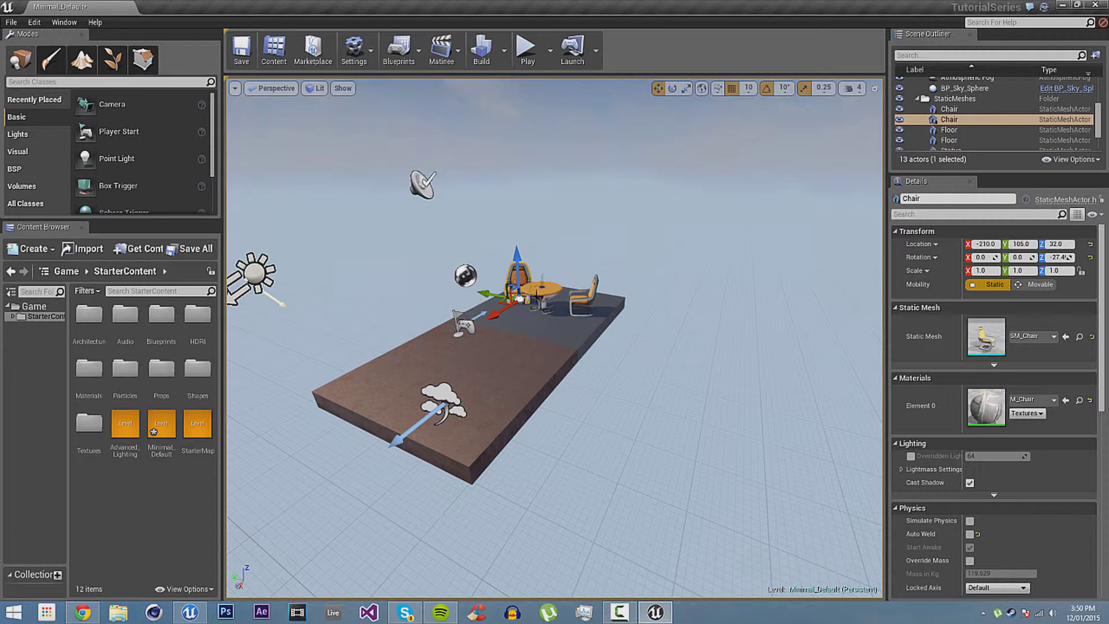
left_click(534, 318, "ctrl")
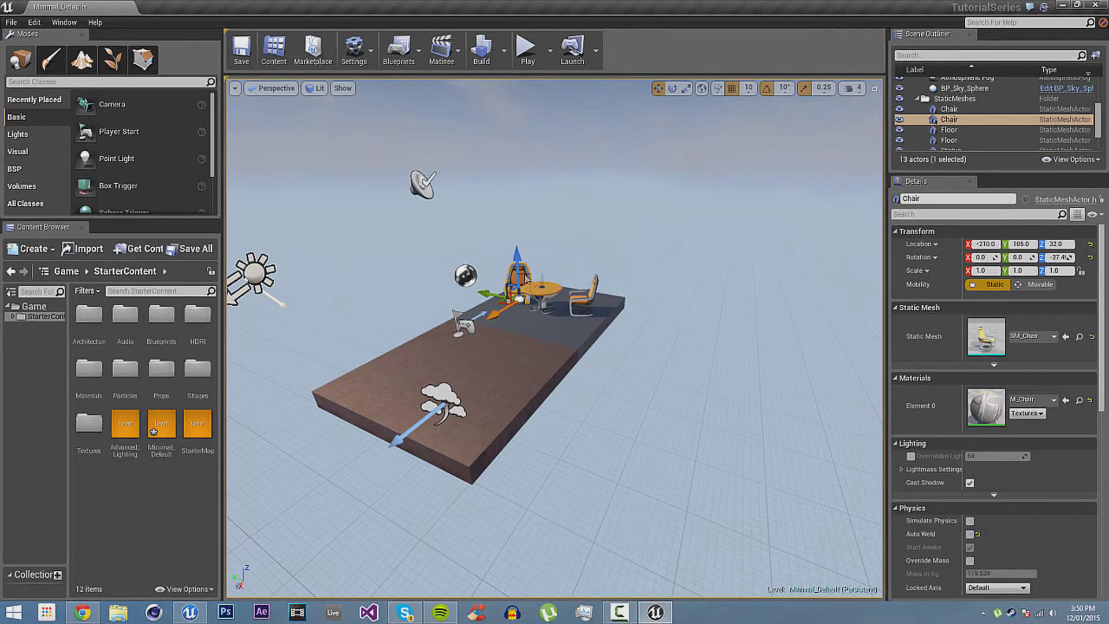
key("Escape")
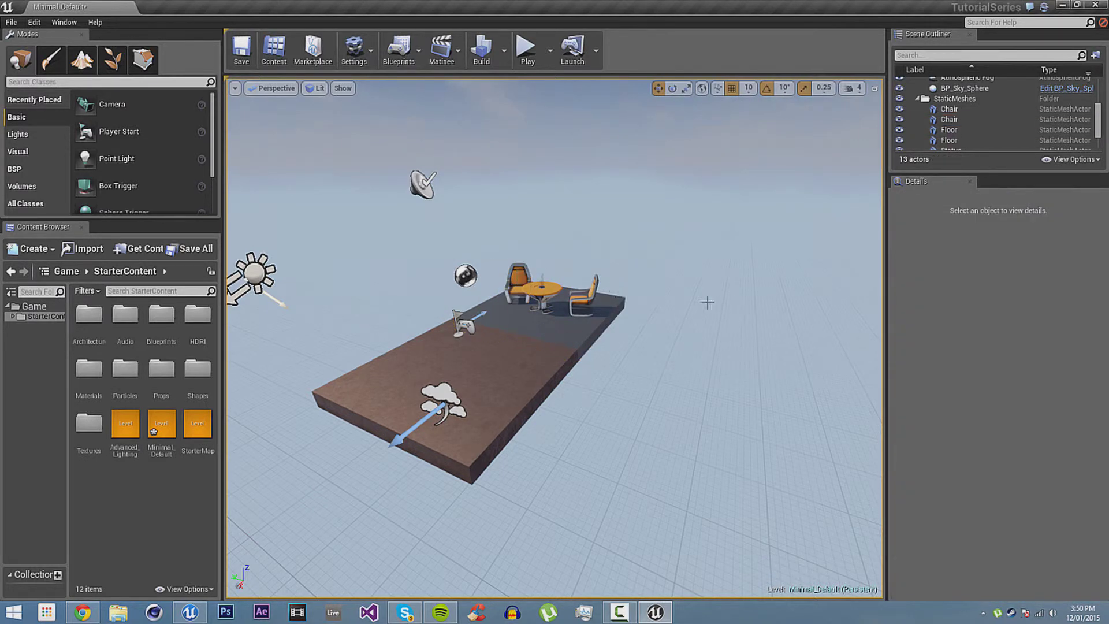
- Select the chair nearest the grey floor's outer edge and bring it into close view with the move tool active
key("d")
right_click_drag(706, 301, 745, 301)
key("a")
left_click(637, 263)
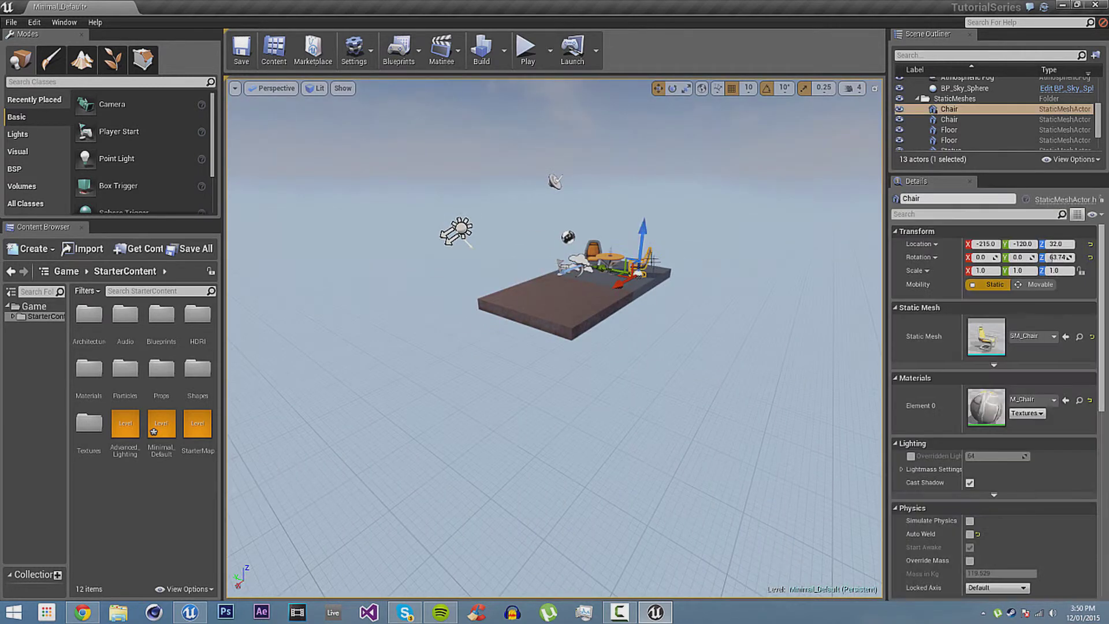
key("f")
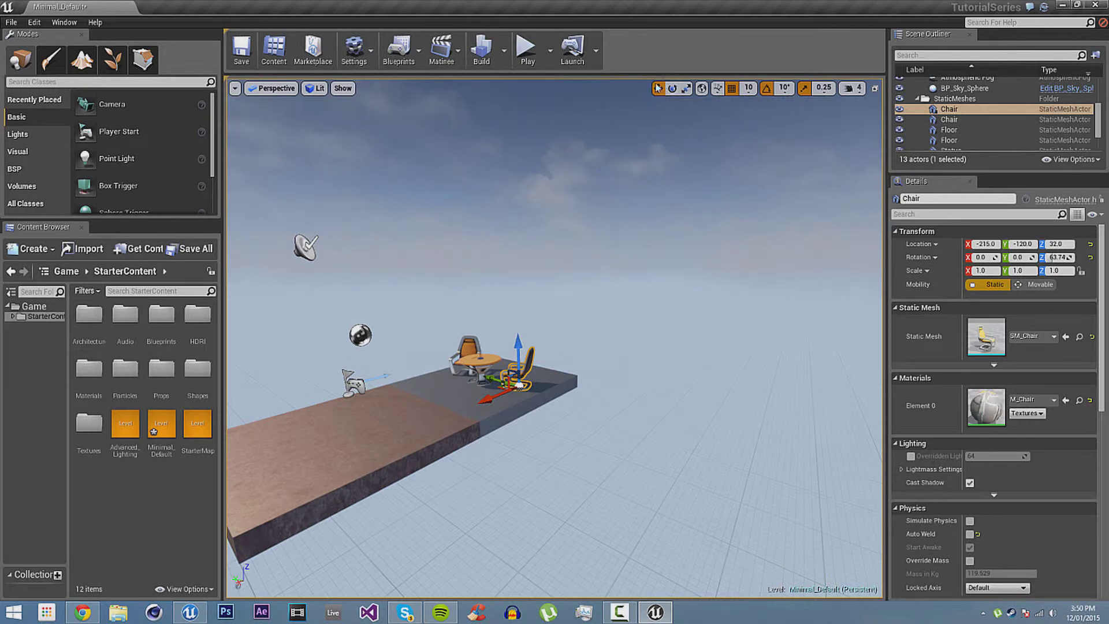
right_click_drag(676, 236, 589, 225)
key("w")
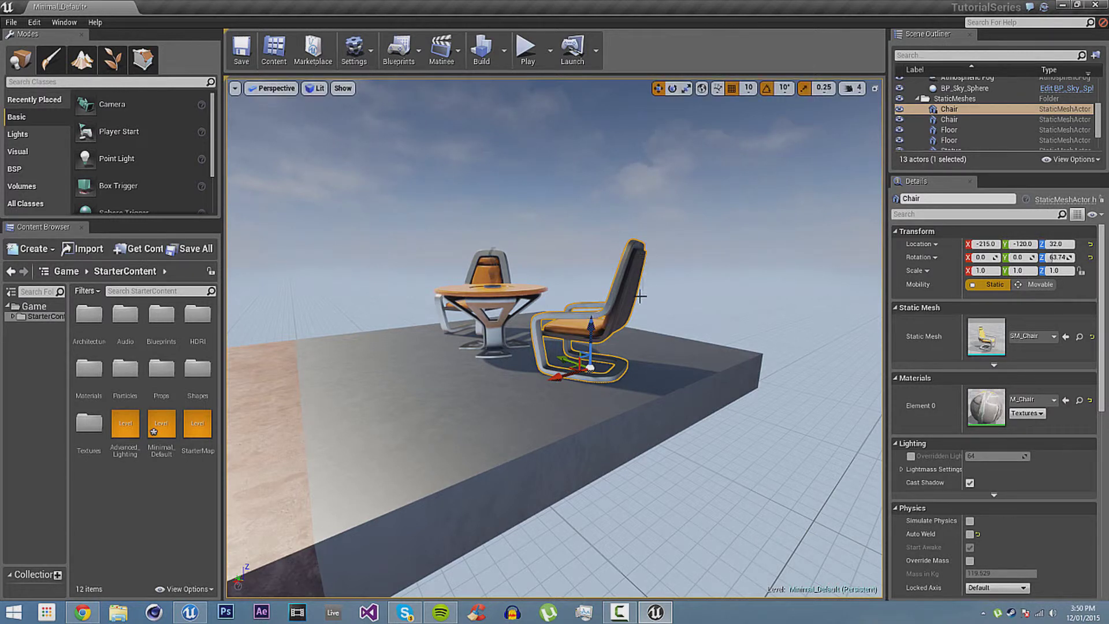
- Try the rotate and scale tools on the selected chair and undo both changes
left_click(672, 90)
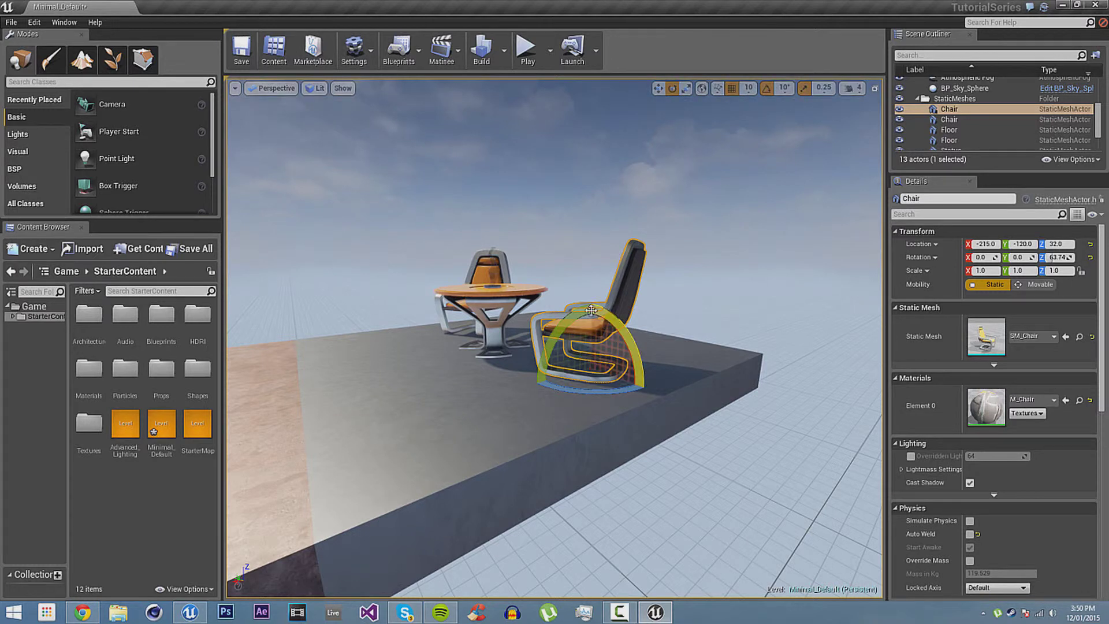
left_click_drag(592, 311, 622, 335)
left_click(688, 91)
key("ctrl+z")
key("ctrl+z")
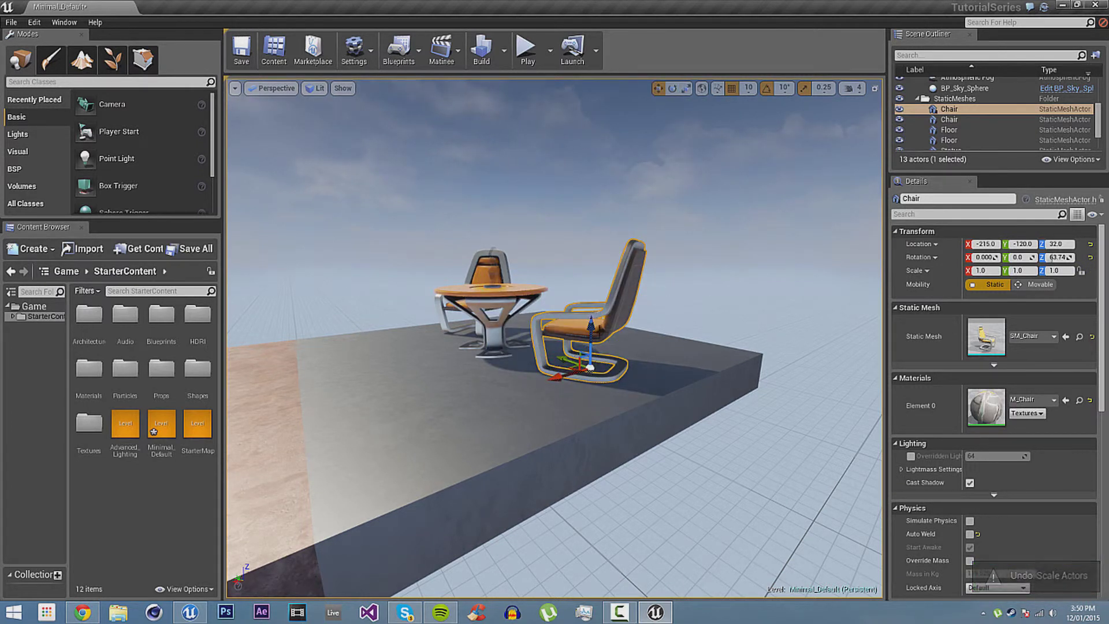
- Try moving the selected chair up and down in 10-unit snap increments and undo the moves
left_click_drag(591, 329, 591, 305)
key("ctrl+z")
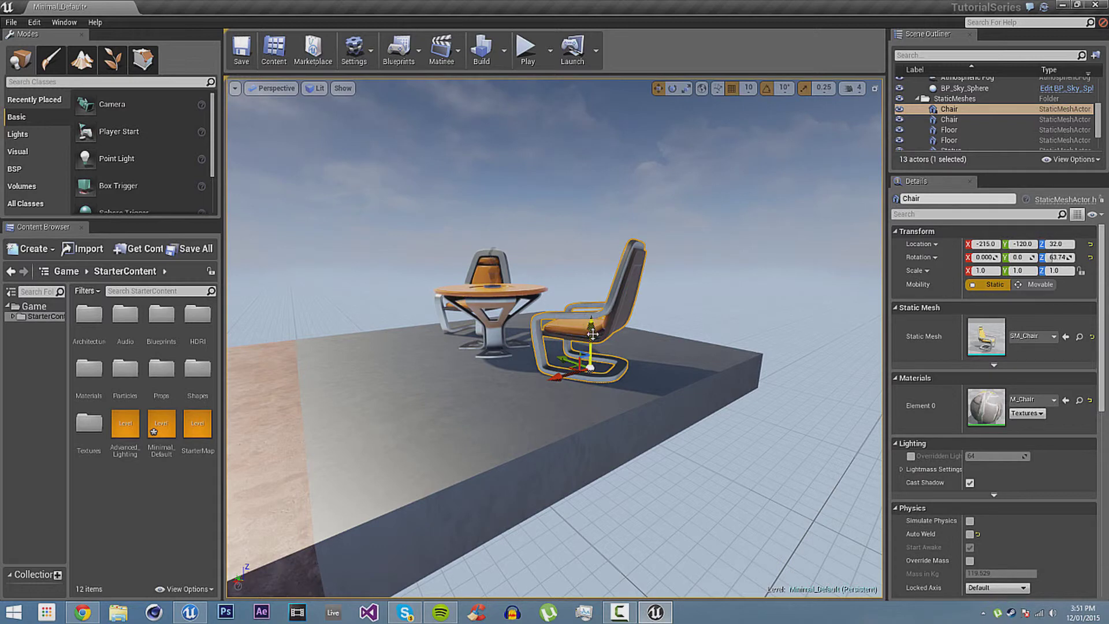
mouse_move(592, 334)
left_mouse_down("shift")
mouse_move(592, 116)
mouse_move(592, 369)
mouse_move(590, 324)
left_mouse_up("shift")
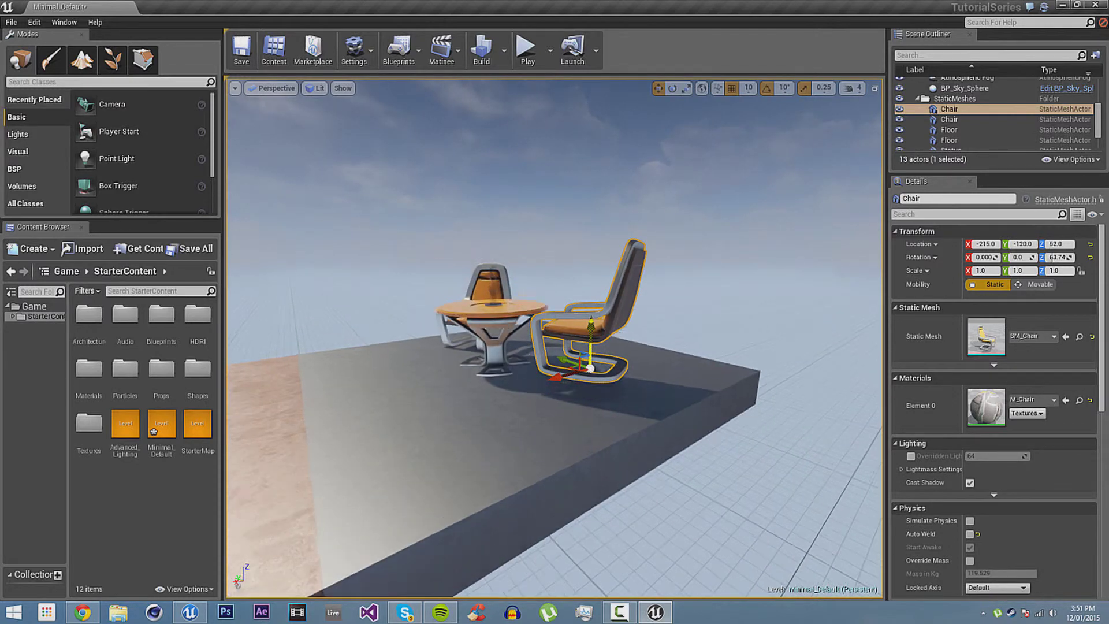
left_click_drag(590, 327, 590, 329, "shift")
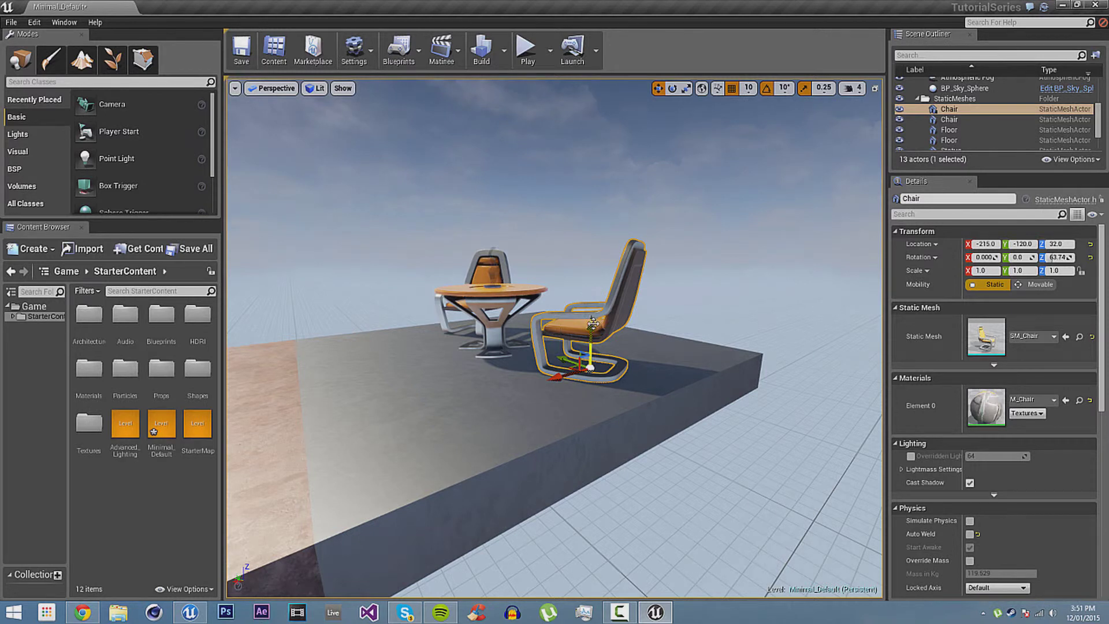
mouse_move(593, 324)
left_mouse_down()
mouse_move(592, 234)
mouse_move(587, 320)
mouse_move(577, 295)
mouse_move(579, 210)
mouse_move(595, 313)
left_mouse_up()
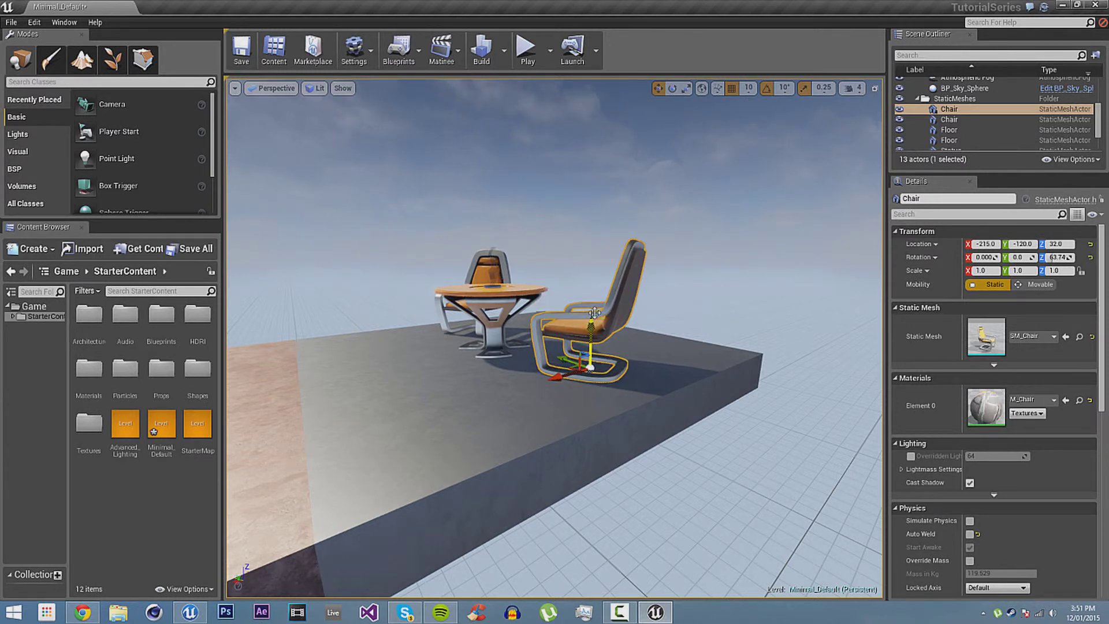
- Set the position grid snap to 100, try raising the selected chair, and undo the move
left_click(748, 88)
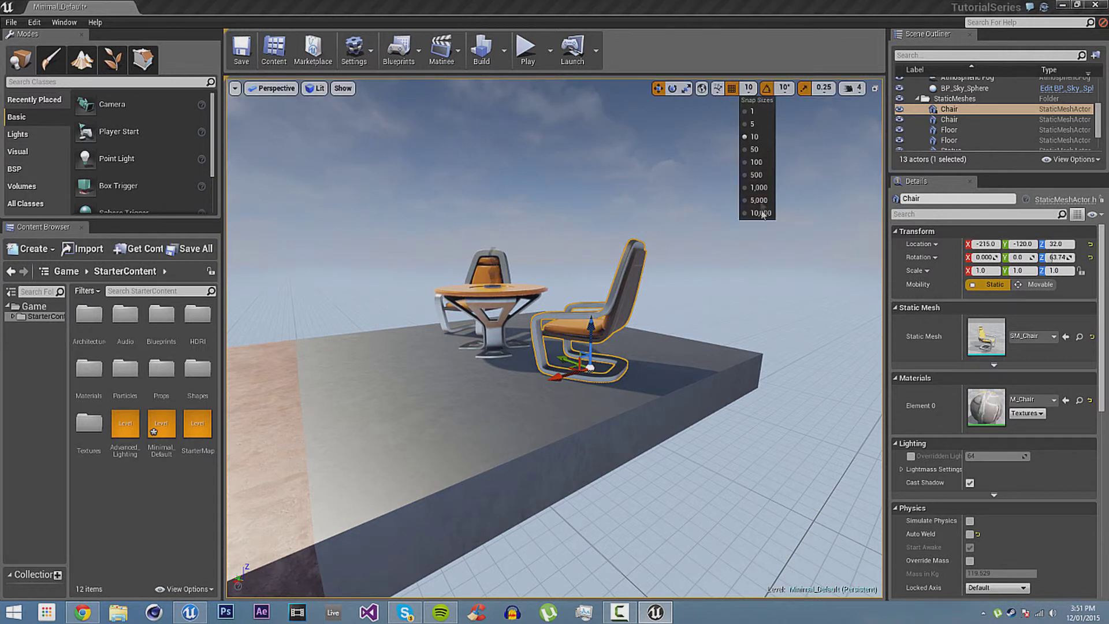
left_click(762, 162)
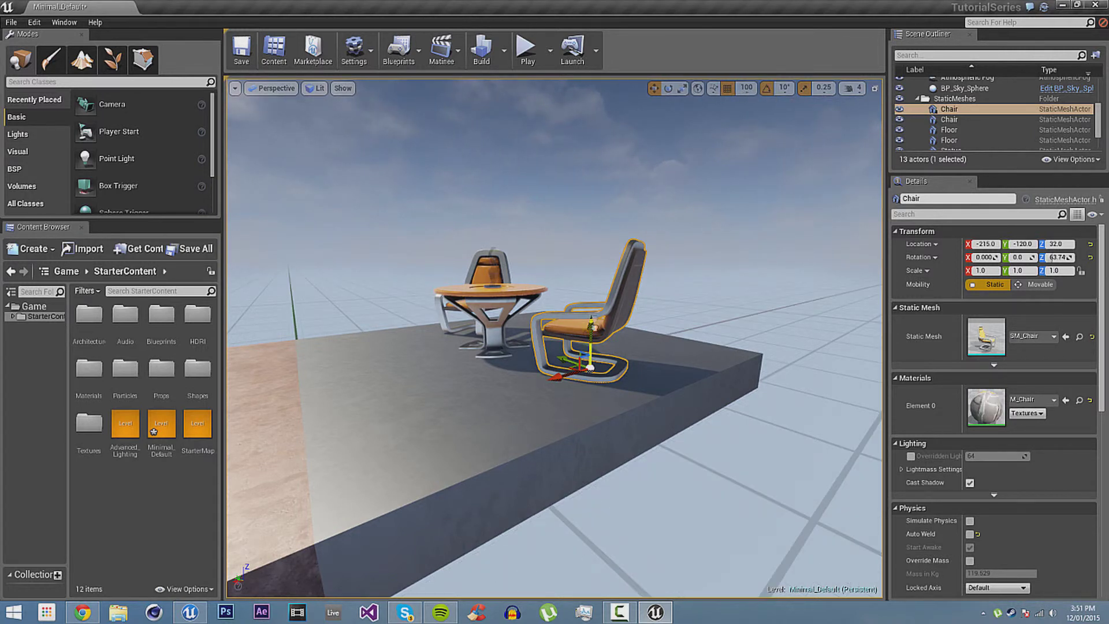
left_click_drag(594, 327, 603, 202)
key("ctrl+z")
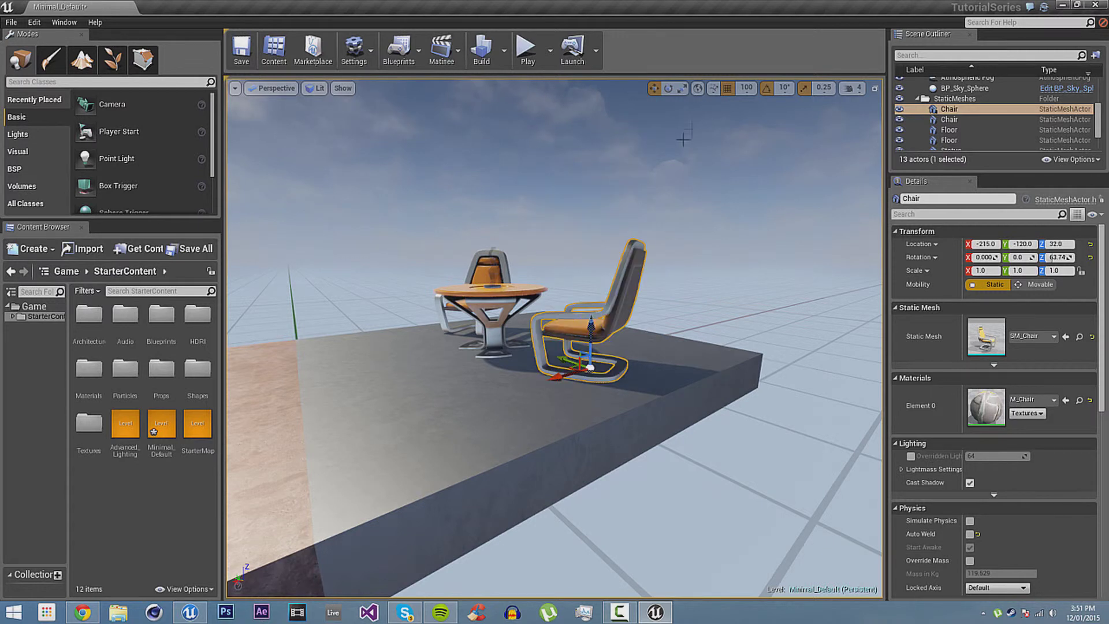
- Try moving the chair with position snapping off, undo the move, and re-enable snapping with a grid size of 10
left_click(729, 89)
left_click_drag(592, 327, 770, 98)
key("ctrl+z")
left_click(728, 88)
left_click(747, 87)
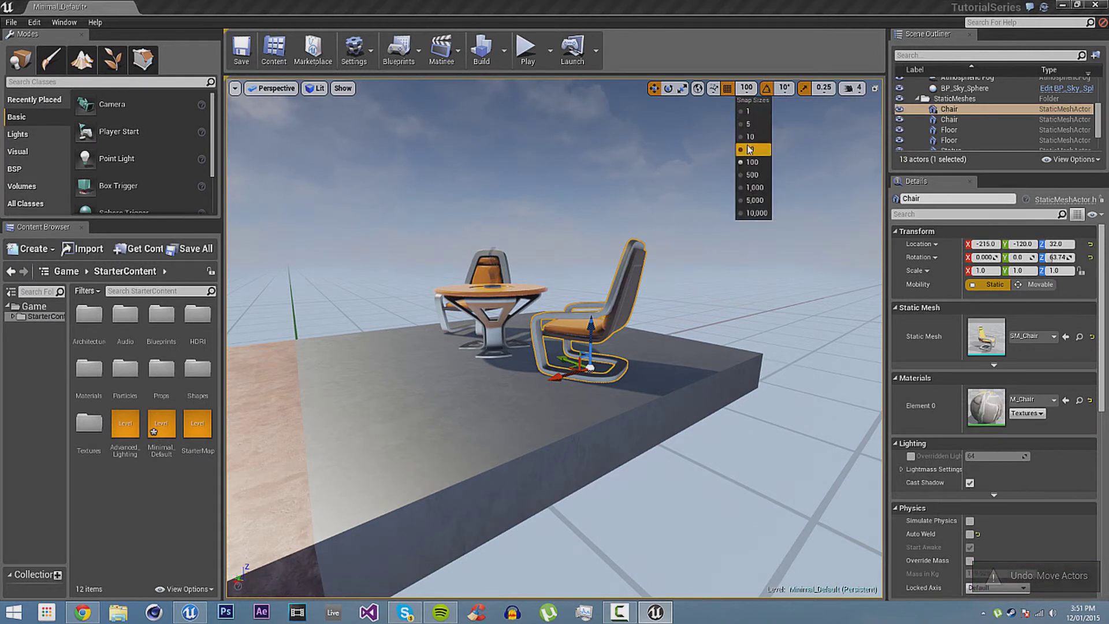
left_click(750, 137)
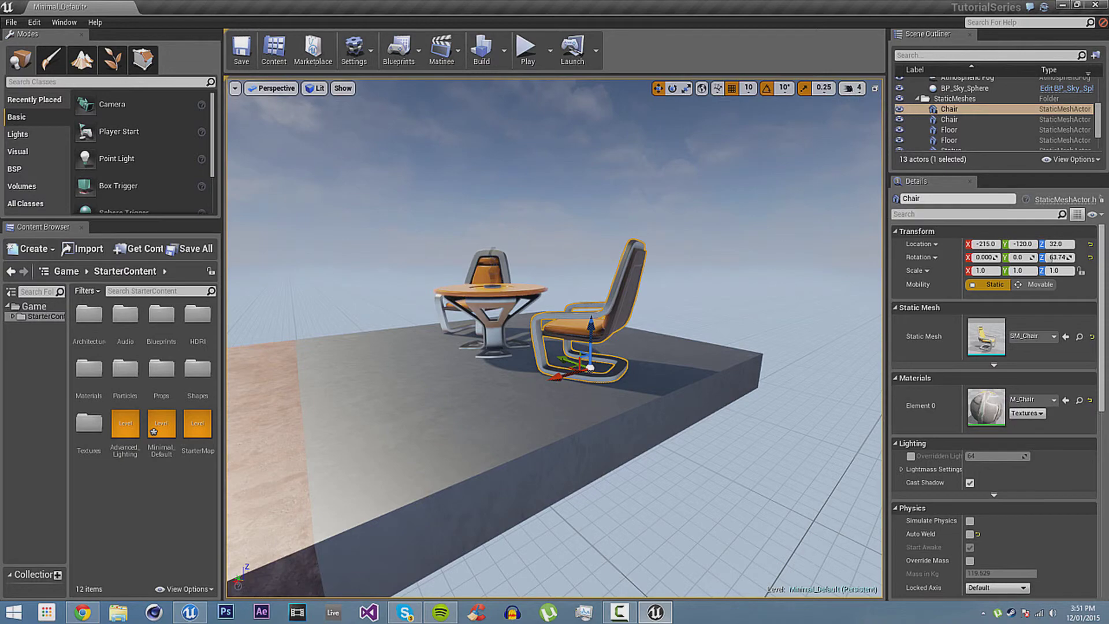
- Set the viewport camera speed to 1
right_click_drag(555, 338, 572, 288)
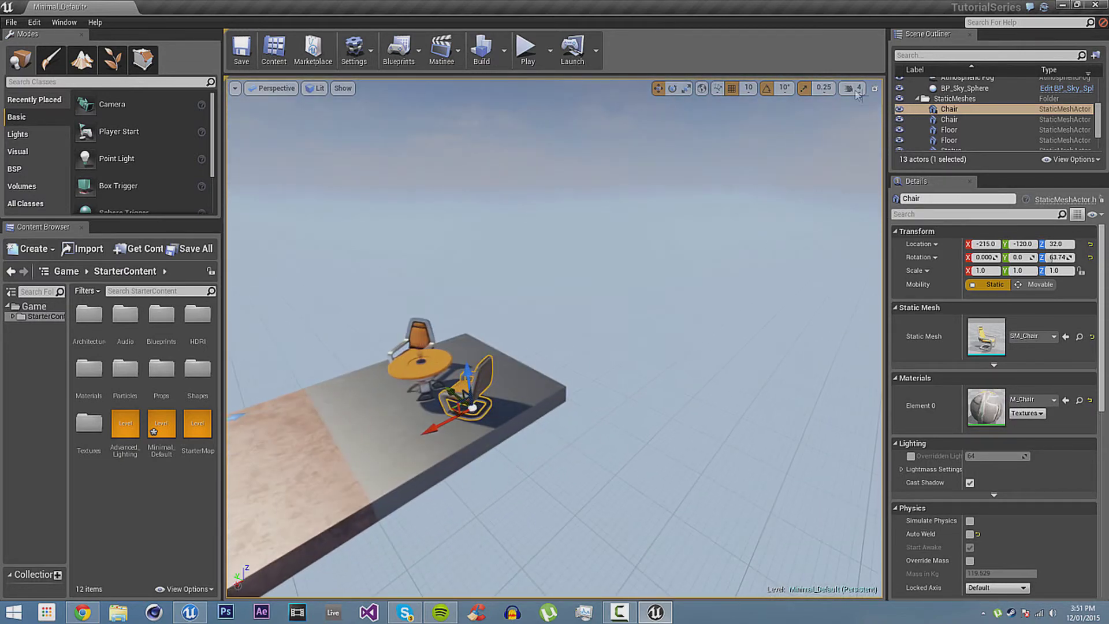
left_click(854, 89)
mouse_move(829, 121)
right_mouse_down()
mouse_move(807, 162)
mouse_move(769, 179)
mouse_move(733, 173)
mouse_move(832, 110)
right_mouse_up()
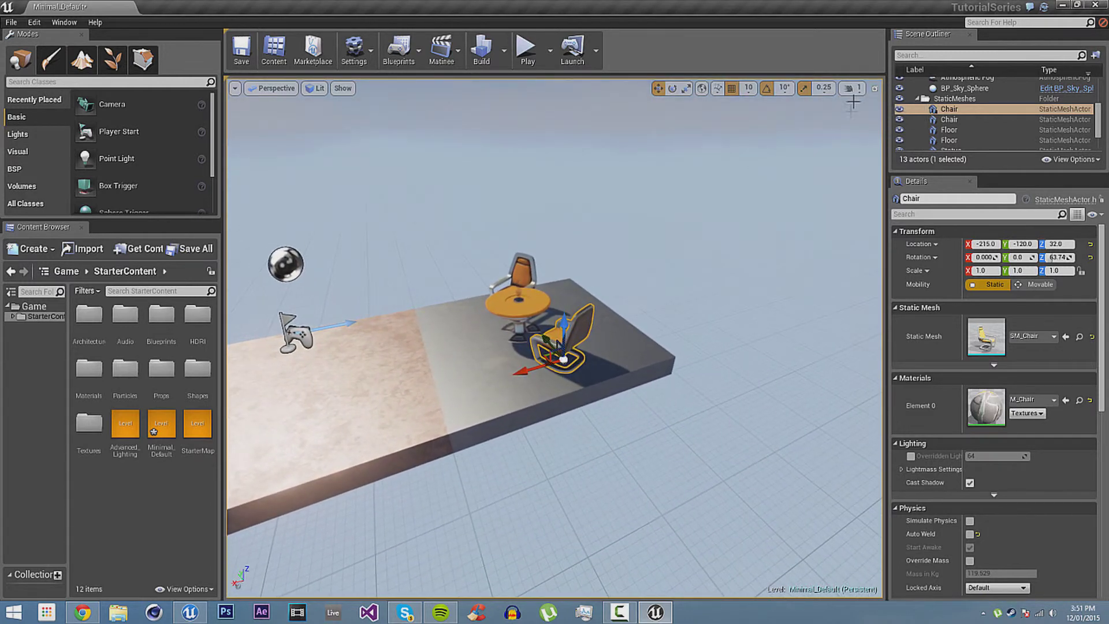
- Set the viewport camera speed to 8 and fly through the level to try it out
left_click(853, 89)
key("d")
mouse_move(779, 254)
right_mouse_down()
mouse_move(751, 202)
mouse_move(653, 191)
mouse_move(607, 179)
mouse_move(606, 167)
mouse_move(595, 260)
mouse_move(601, 214)
mouse_move(778, 242)
mouse_move(778, 253)
right_mouse_up()
key("w")
key("s")
- Set the viewport camera speed to 4, fly back to the floor platform, and clear the chair selection
left_click(854, 89)
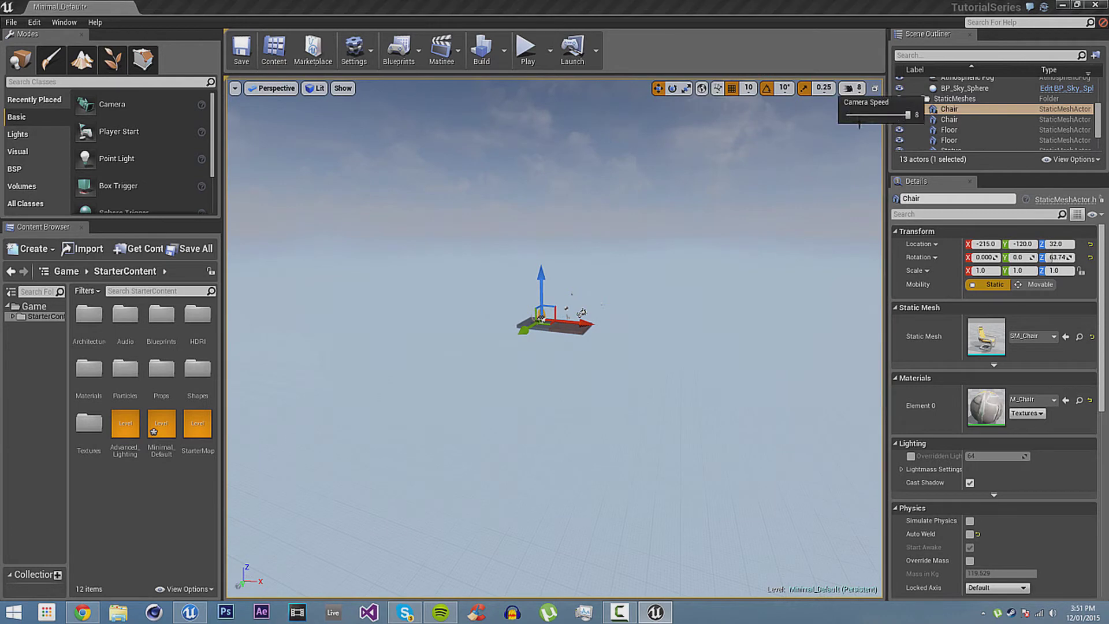
right_click_drag(695, 166, 623, 214)
key("w")
key("w")
key("d")
key("e")
key("a")
key("Escape")
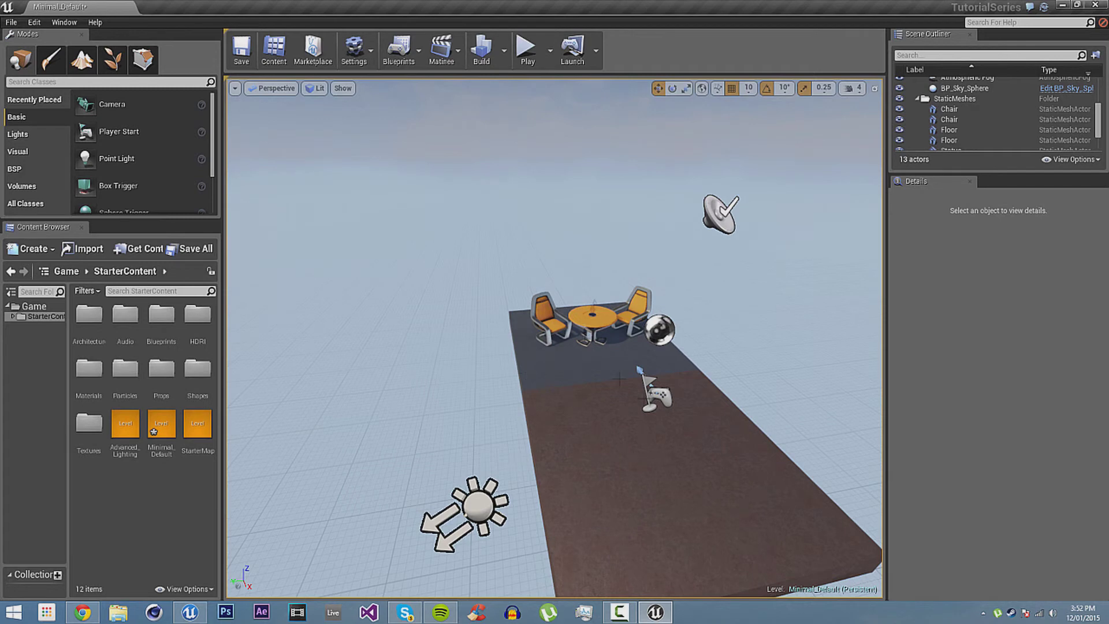
right_click_drag(619, 378, 503, 324)
key("d")
key("w")
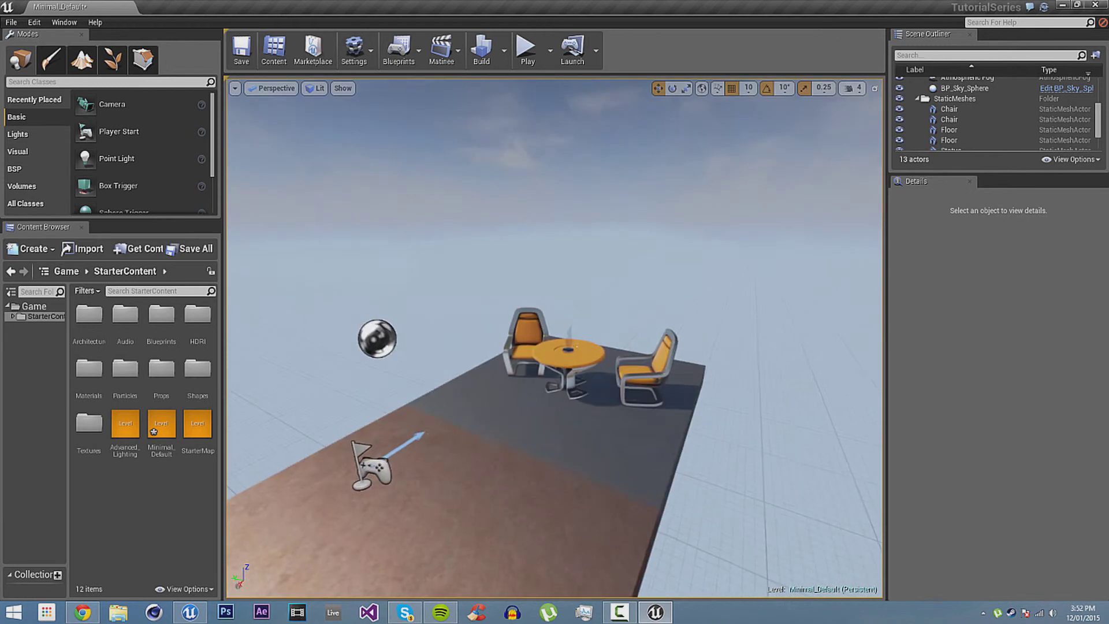
right_click_drag(623, 213, 623, 213)
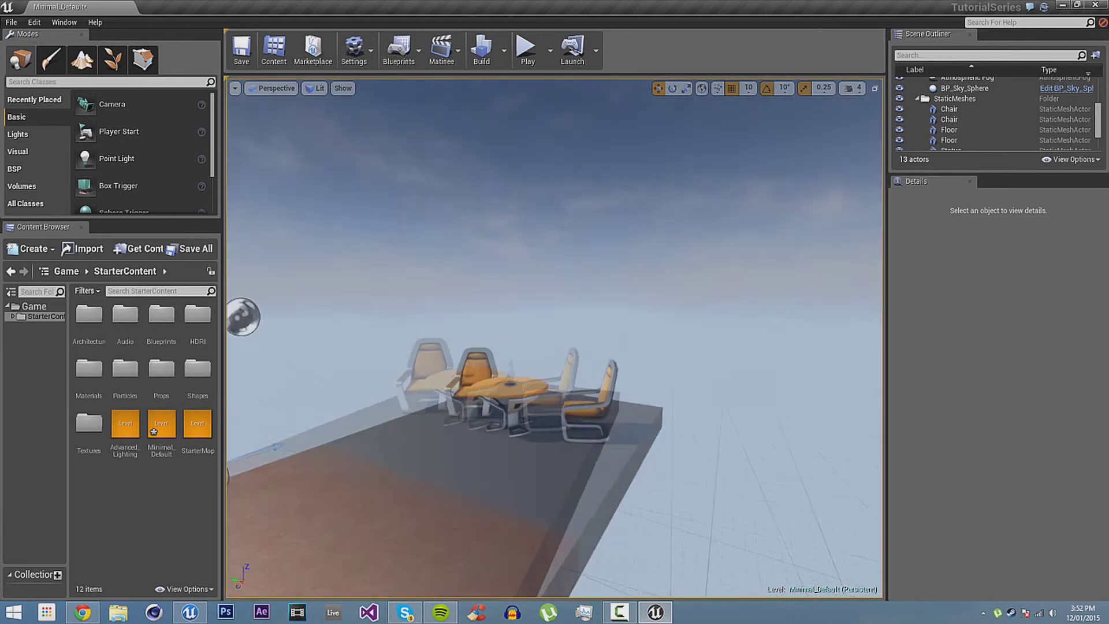
right_click_drag(548, 404, 548, 405)
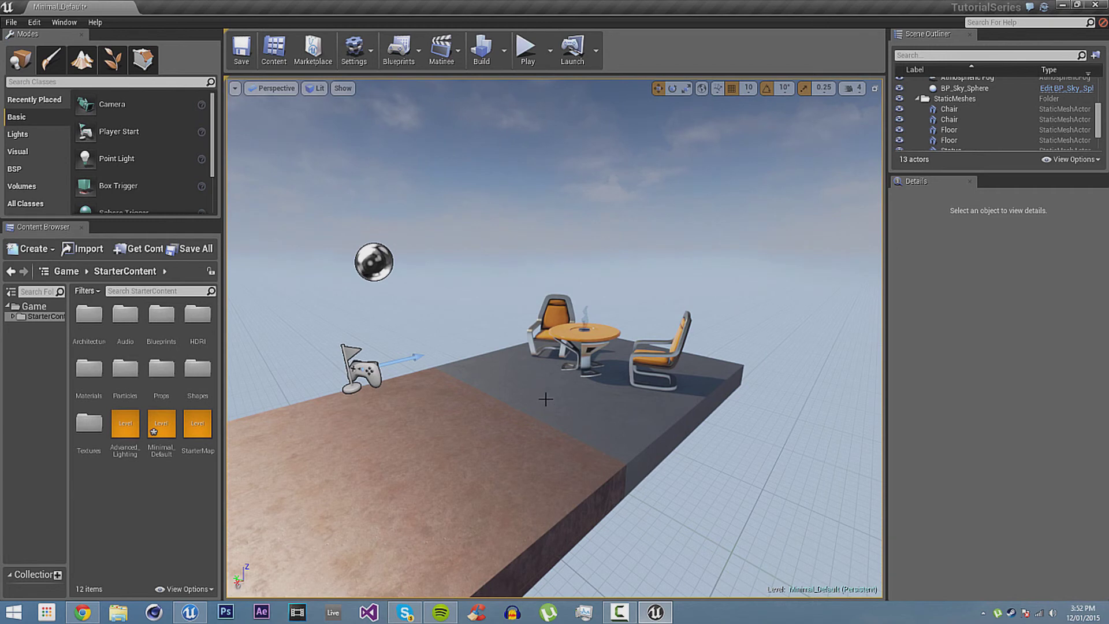